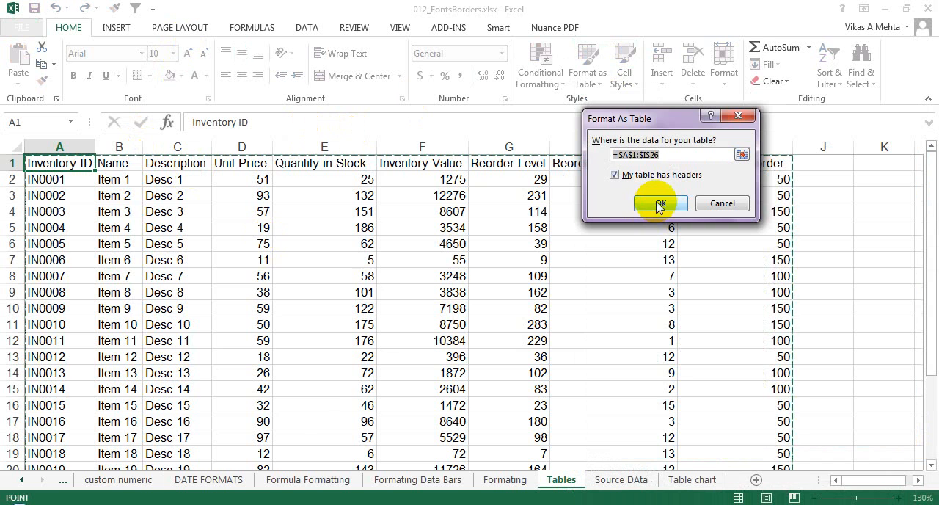
# - Format the range A1:I26 as a table with headers, and undo the formatting
pyautogui.click(655, 205)
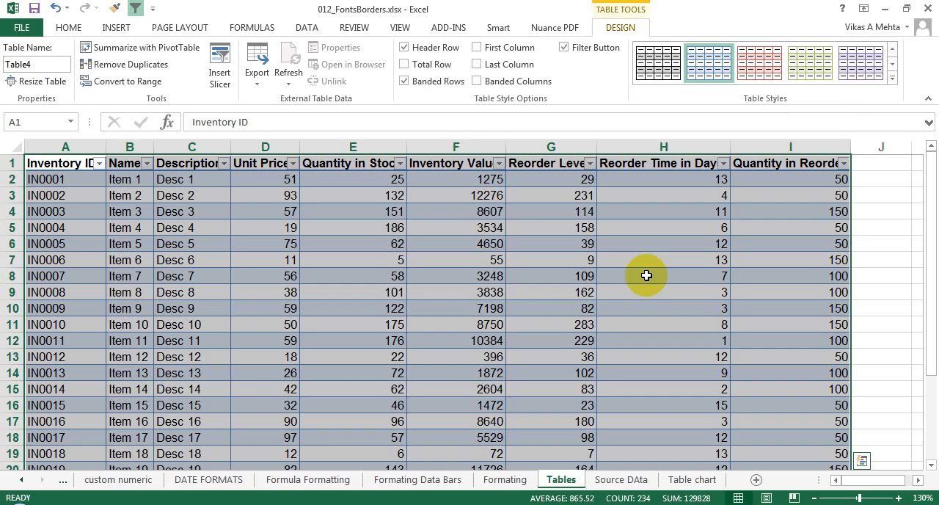
pyautogui.hotkey('ctrl', 'z')
# - Create a table from the range A1:I26 with its first row as headers
pyautogui.click(307, 28)
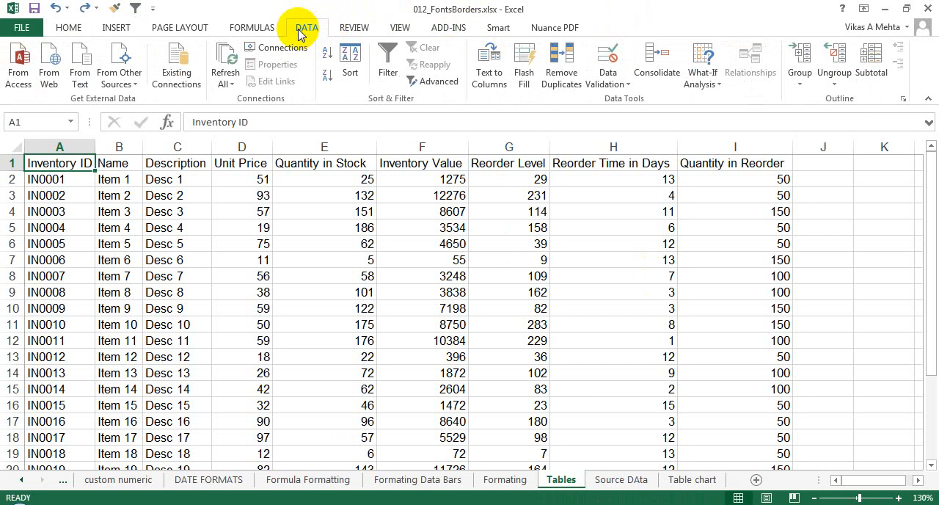
pyautogui.click(248, 28)
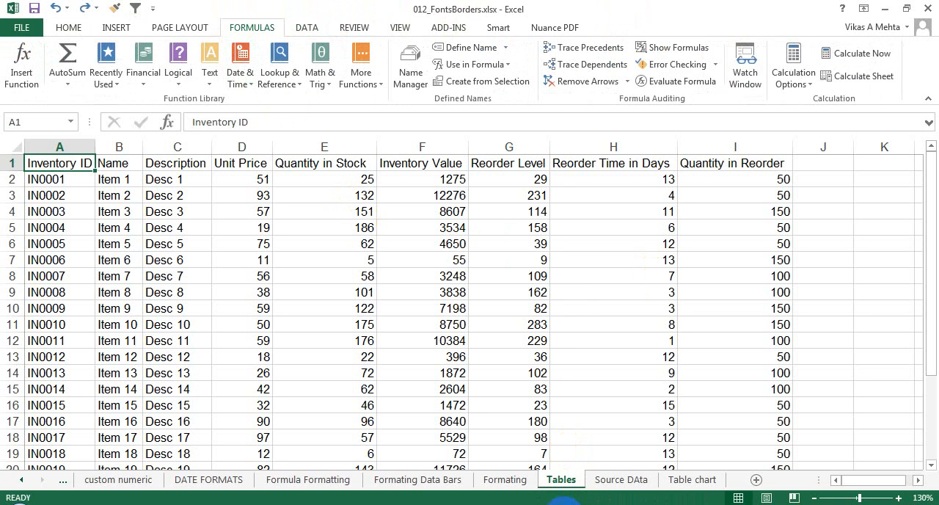
pyautogui.click(118, 27)
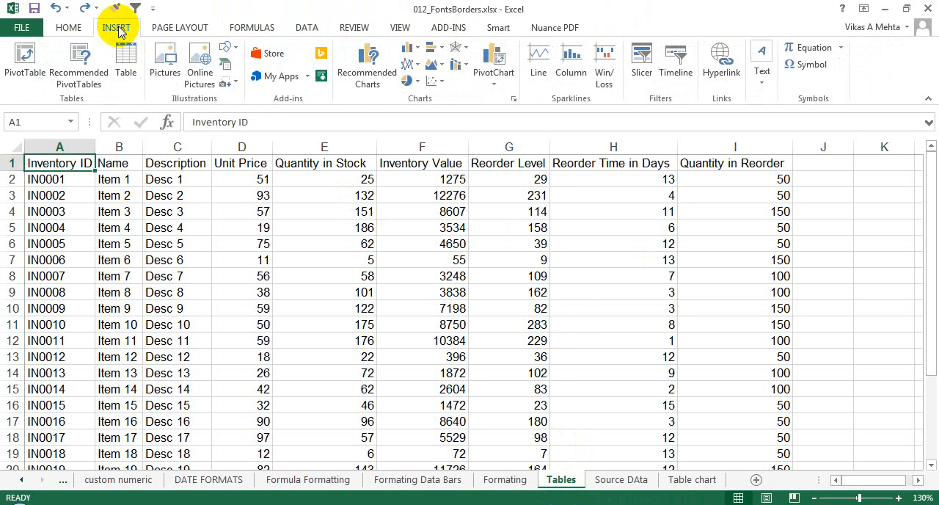
pyautogui.click(126, 70)
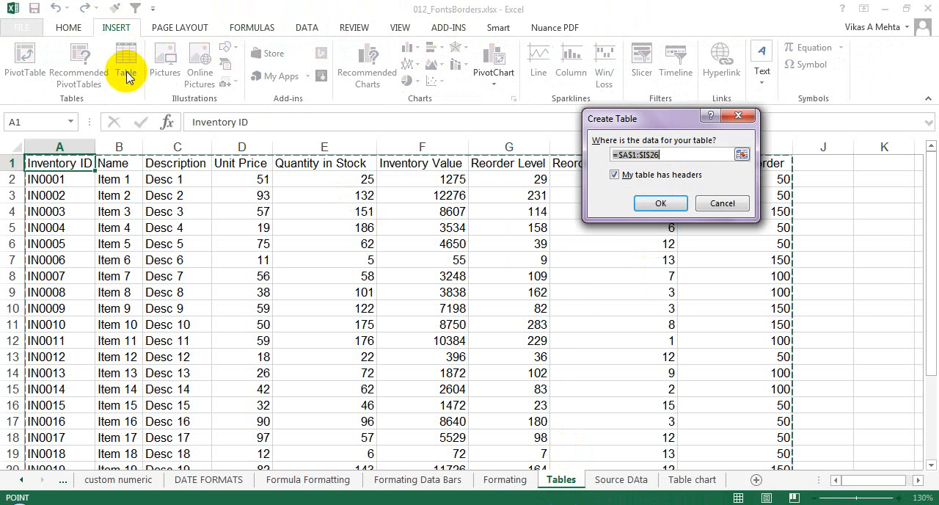
pyautogui.click(661, 204)
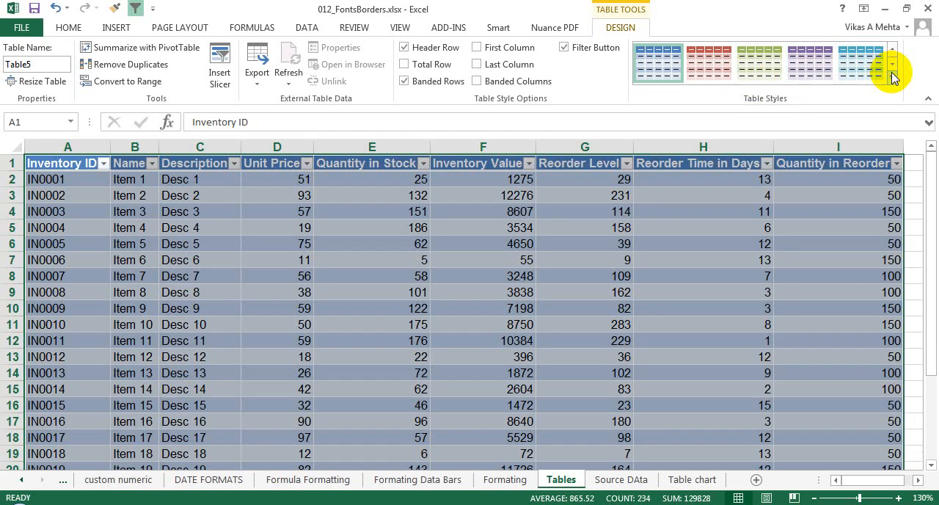
# - Apply the blue style from the second row of the Medium table styles to the table
pyautogui.click(892, 74)
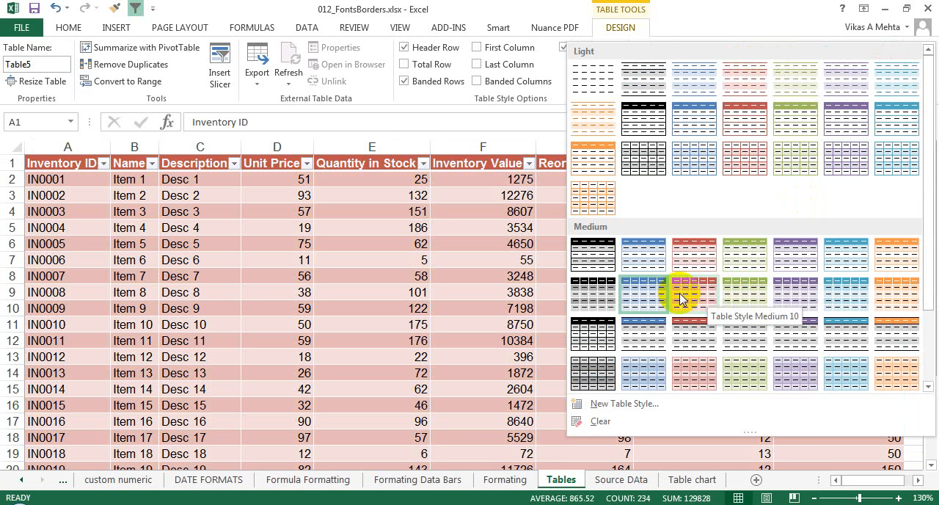
pyautogui.click(643, 292)
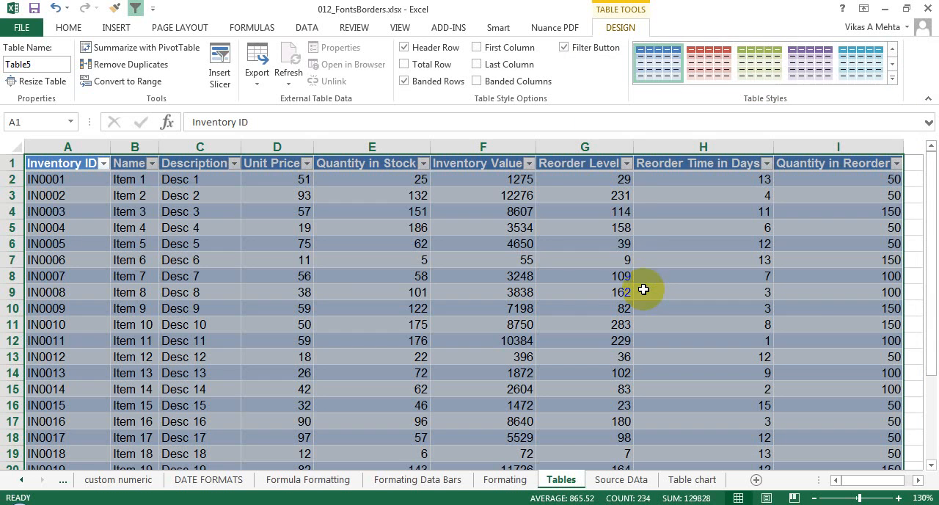
pyautogui.click(892, 77)
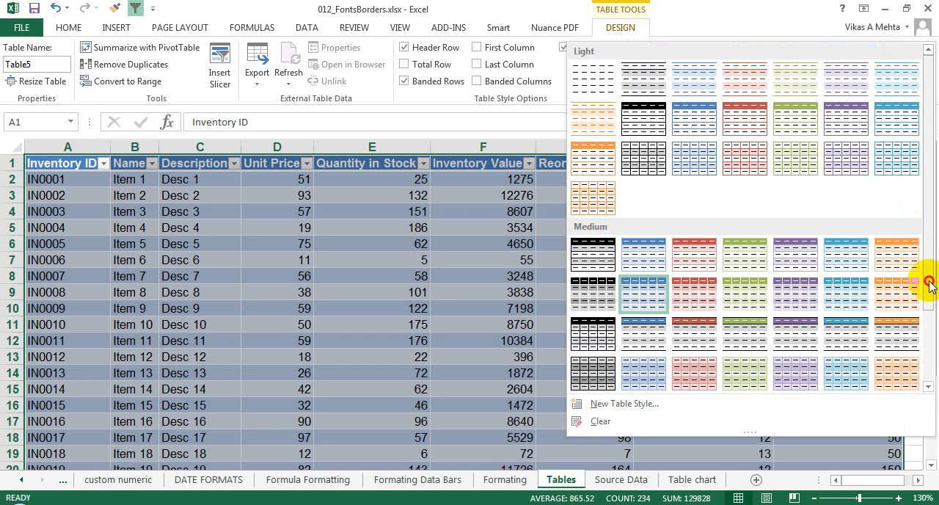
pyautogui.moveTo(929, 286); pyautogui.dragTo(930, 184)
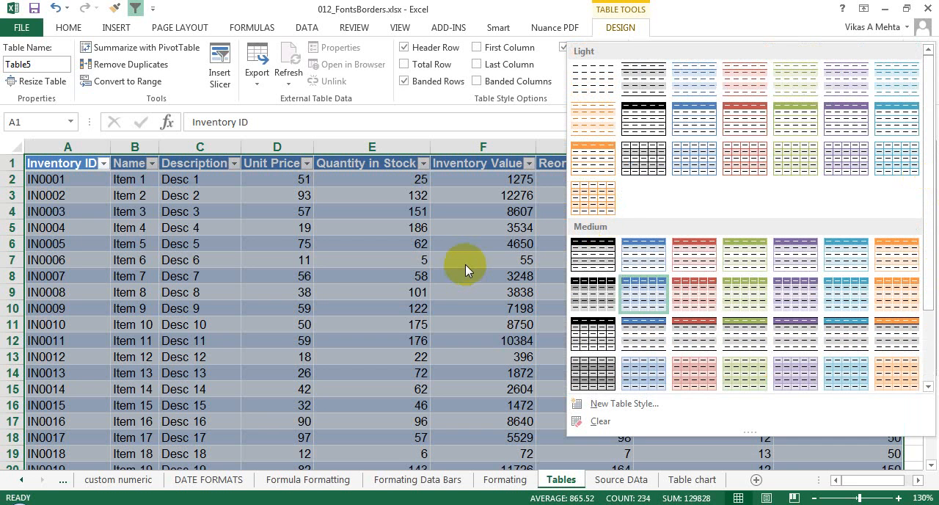
pyautogui.click(465, 262)
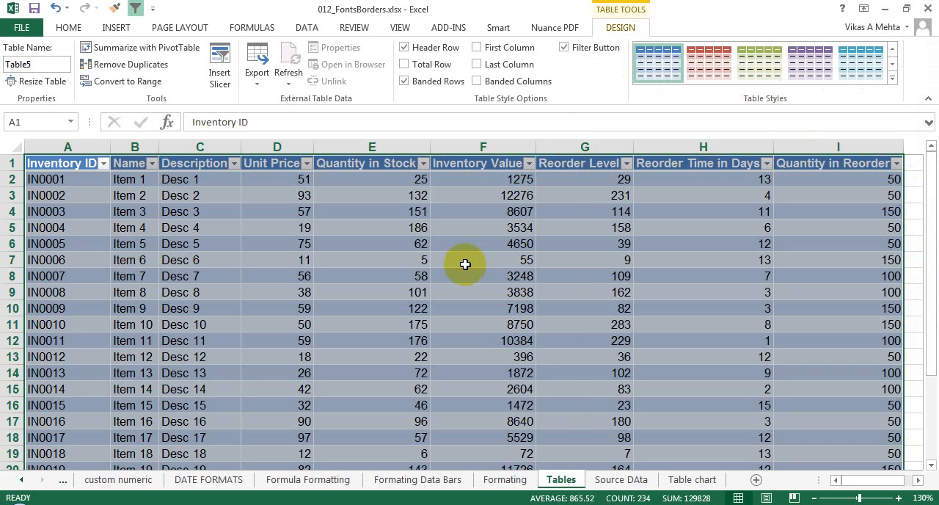
# - Examine the column headings shown for the table while viewing its lower rows, and return to cell A1
pyautogui.click(465, 263)
pyautogui.moveTo(929, 272); pyautogui.dragTo(929, 380)
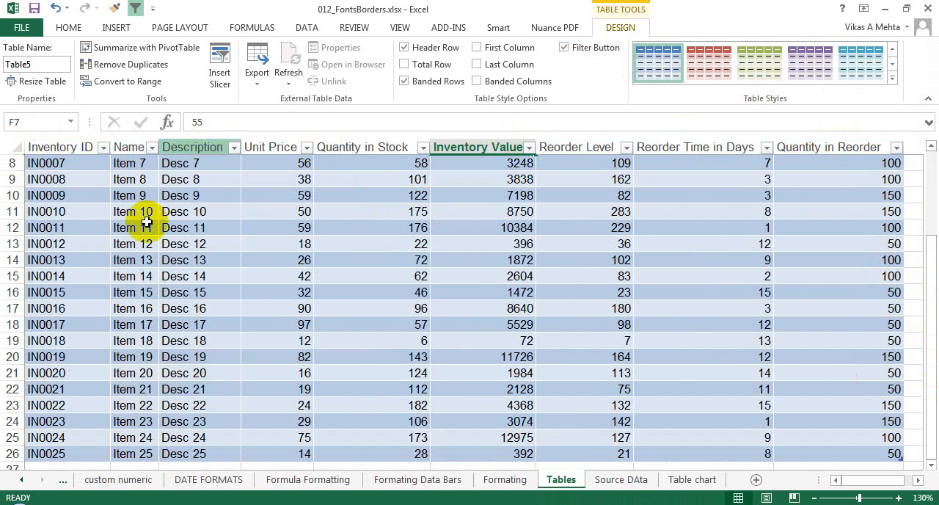
pyautogui.click(230, 260)
pyautogui.click(421, 278)
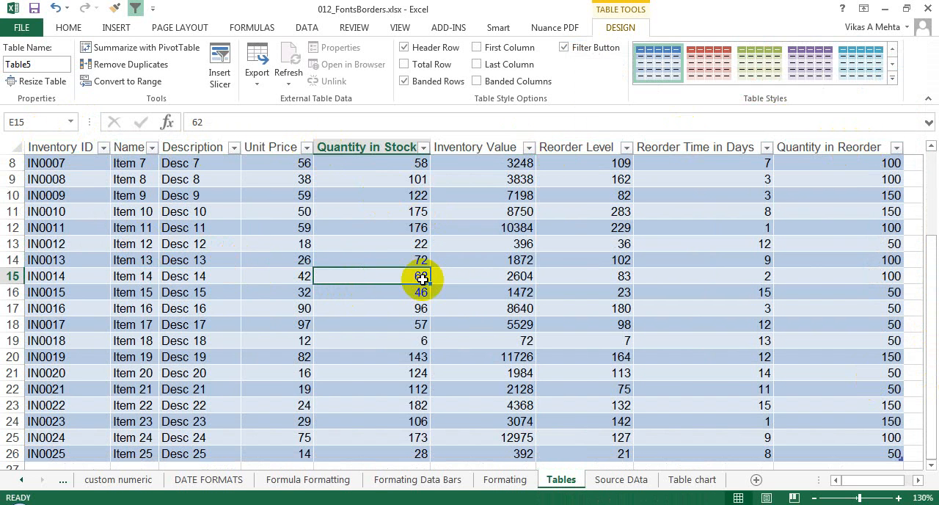
pyautogui.click(294, 277)
pyautogui.click(380, 279)
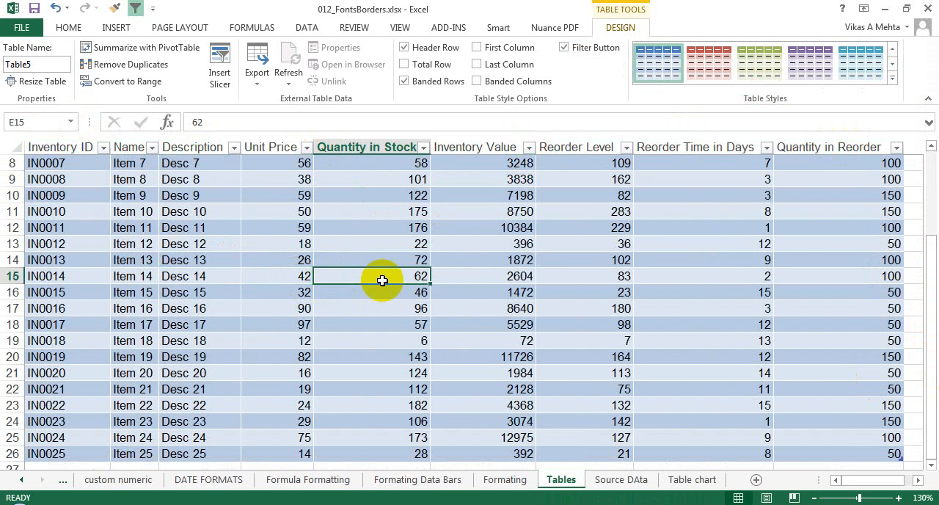
pyautogui.click(458, 279)
pyautogui.click(329, 260)
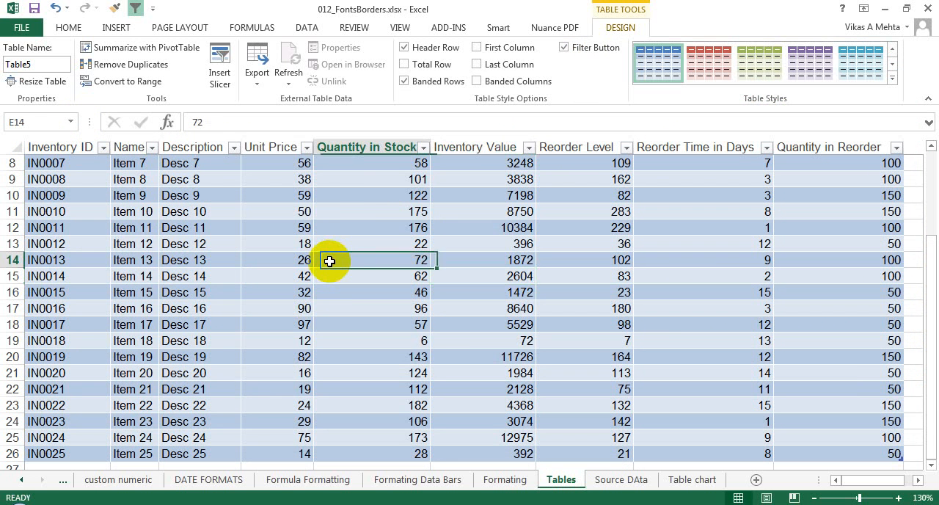
pyautogui.hotkey('ctrl', 'Home')
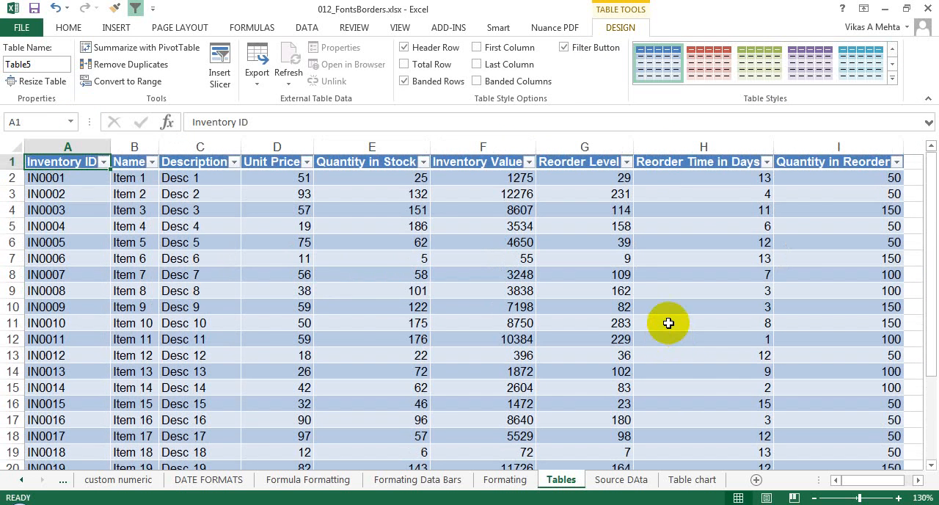
# - View the filter options of the Quantity in Stock column, and switch the table's filter buttons off and back on
pyautogui.click(424, 163)
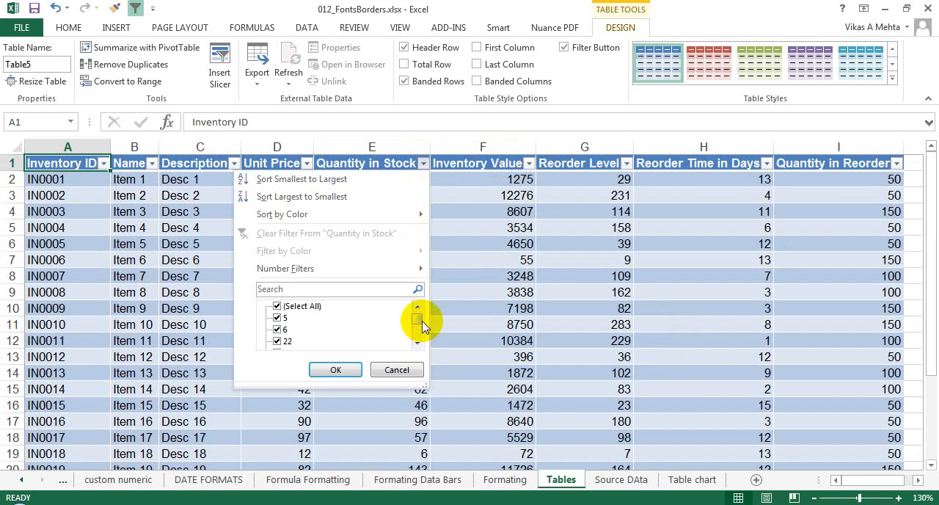
pyautogui.moveTo(423, 325)
pyautogui.mouseDown()
pyautogui.moveTo(419, 341)
pyautogui.moveTo(415, 311)
pyautogui.mouseUp()
pyautogui.click(394, 369)
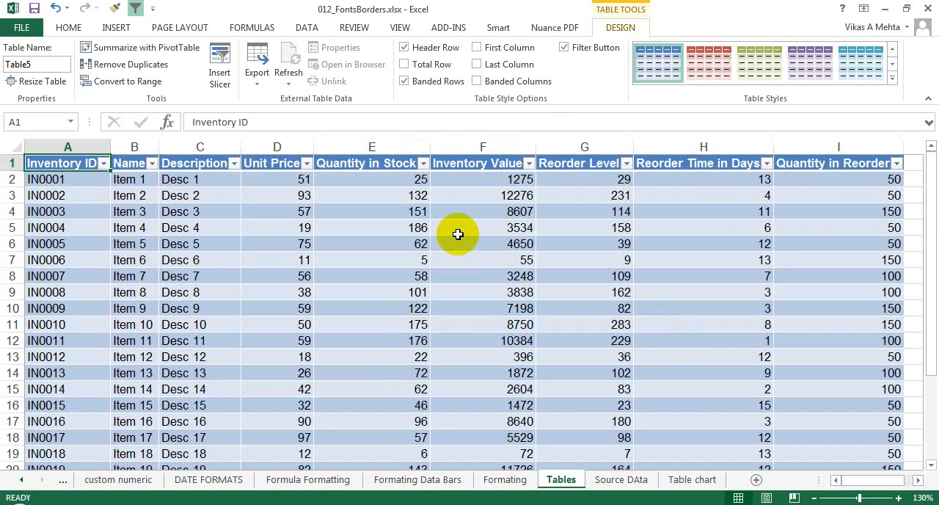
pyautogui.click(564, 47)
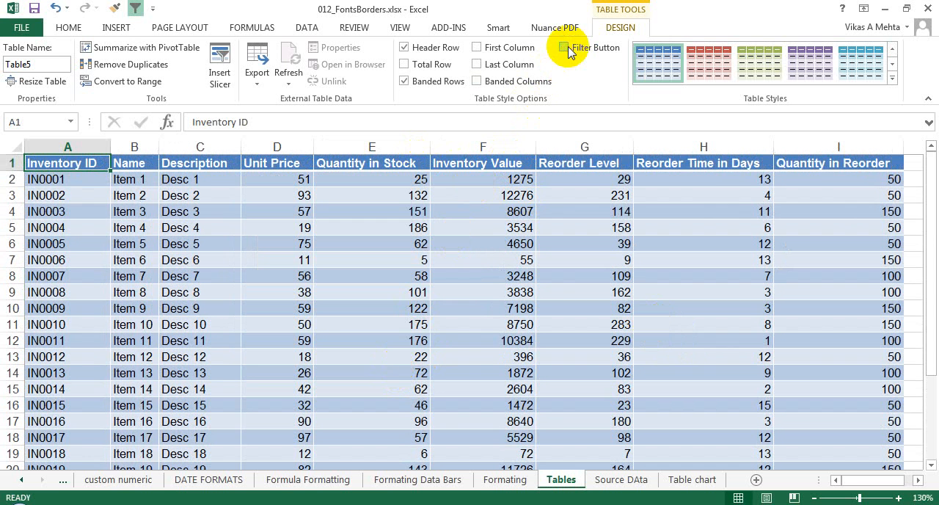
pyautogui.click(569, 52)
# - Try the special formatting for the table's first column and last column, switching each on and back off
pyautogui.click(514, 50)
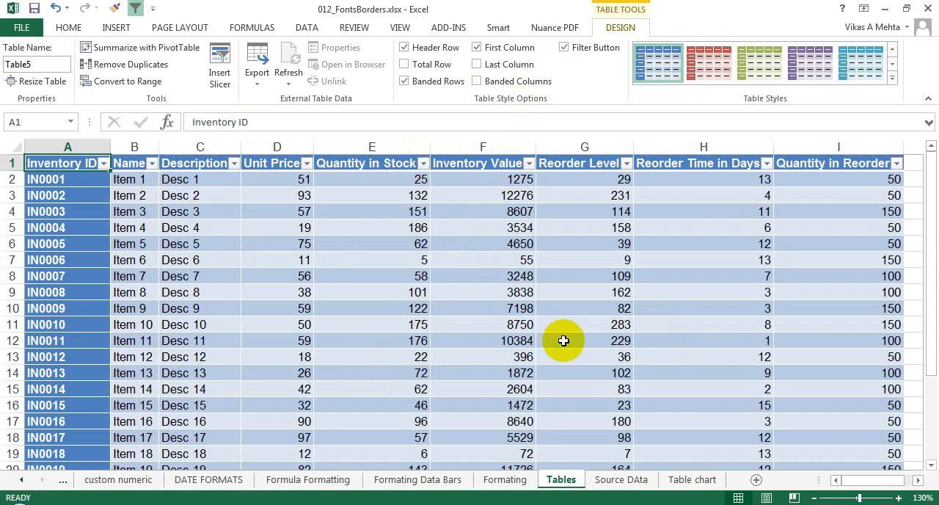
pyautogui.moveTo(880, 482); pyautogui.dragTo(787, 482)
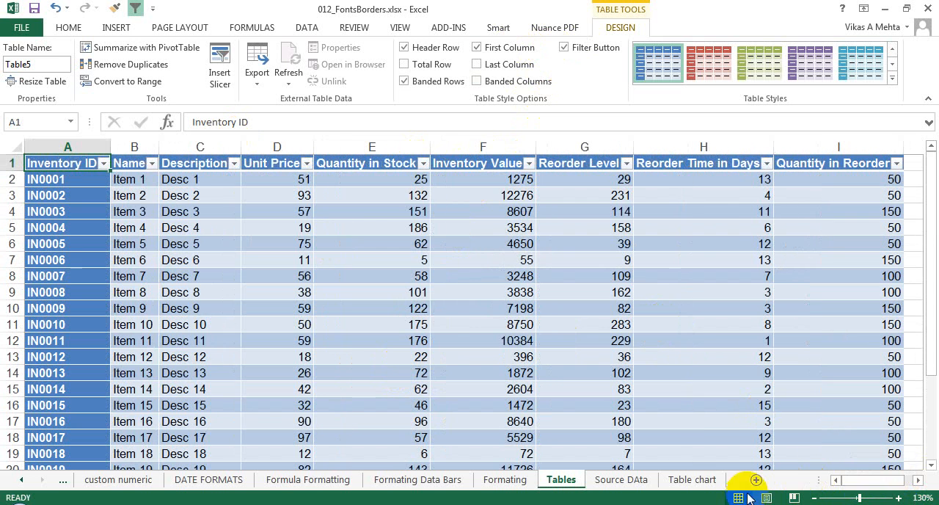
pyautogui.click(486, 47)
pyautogui.click(497, 66)
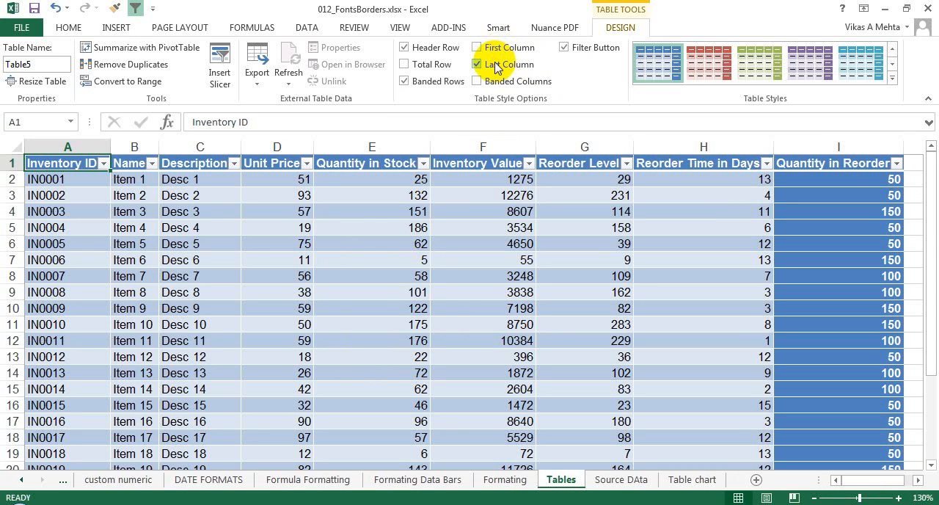
pyautogui.click(496, 66)
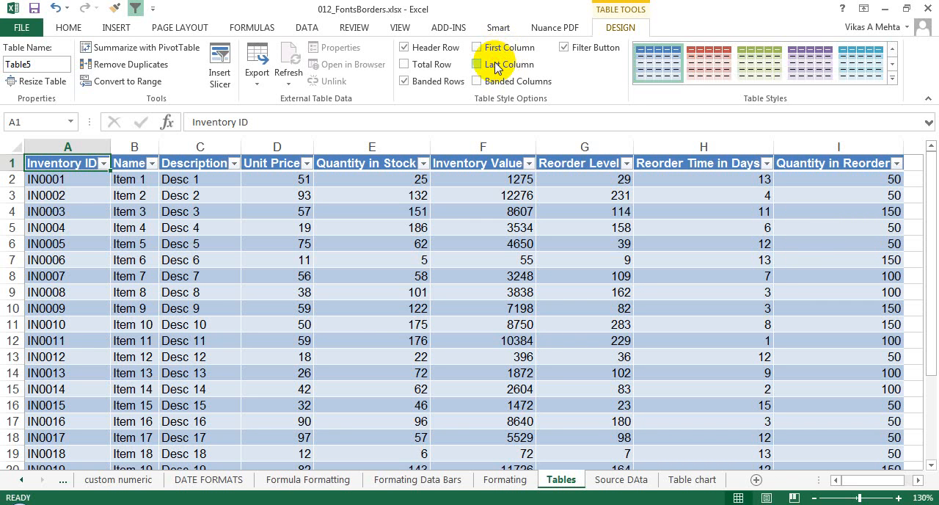
# - Try the table with banded columns and without banded rows, restoring each option
pyautogui.click(497, 82)
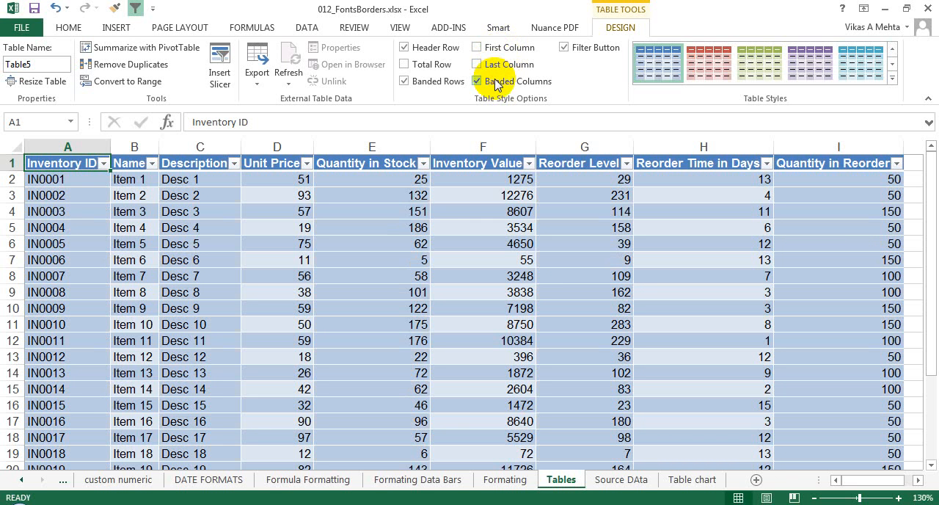
pyautogui.click(497, 82)
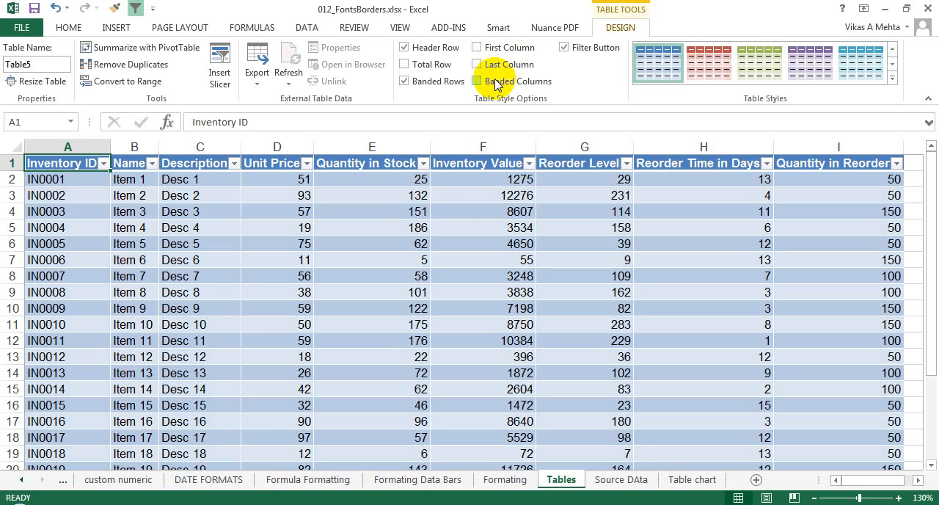
pyautogui.click(440, 82)
pyautogui.click(440, 82)
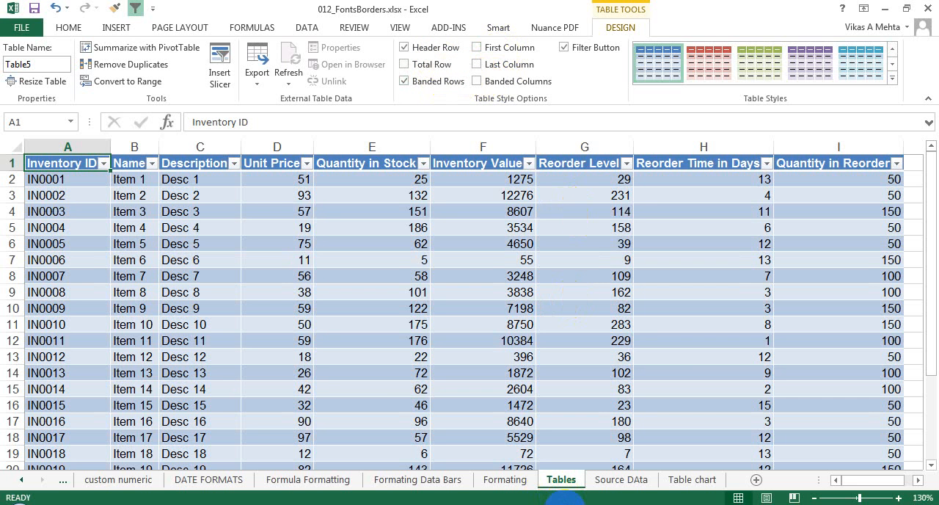
# - Add a new row directly below the table by entering the inventory ID IN0026 in cell A27
pyautogui.click(584, 308)
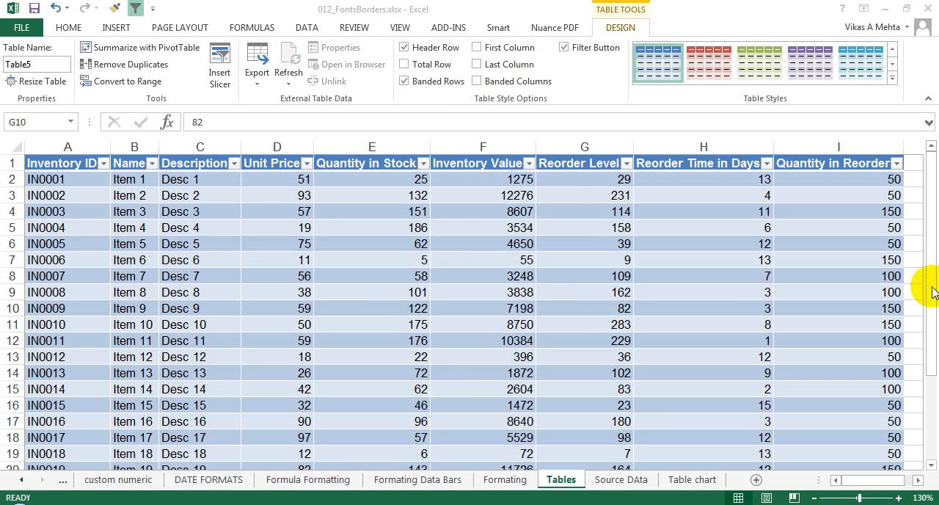
pyautogui.click(930, 390)
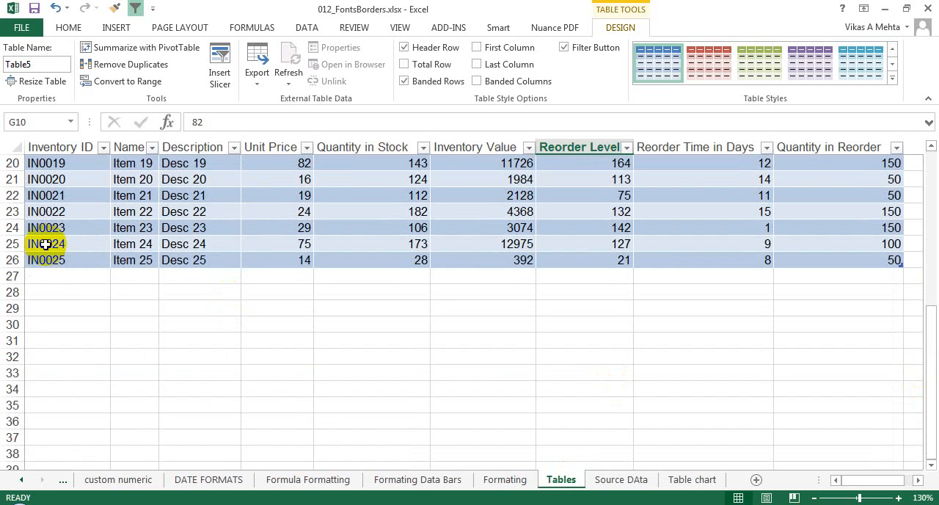
pyautogui.click(51, 275)
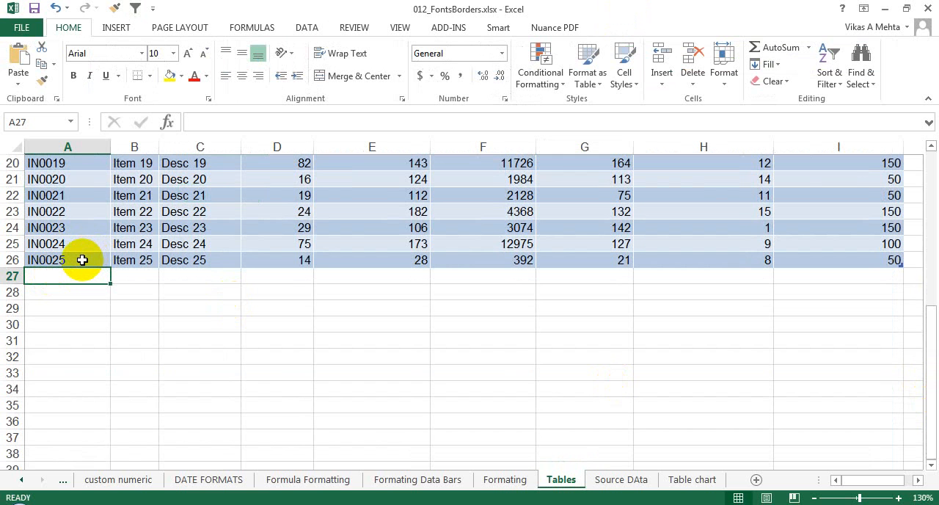
pyautogui.write('IN')
pyautogui.press('BackSpace')
pyautogui.press('BackSpace')
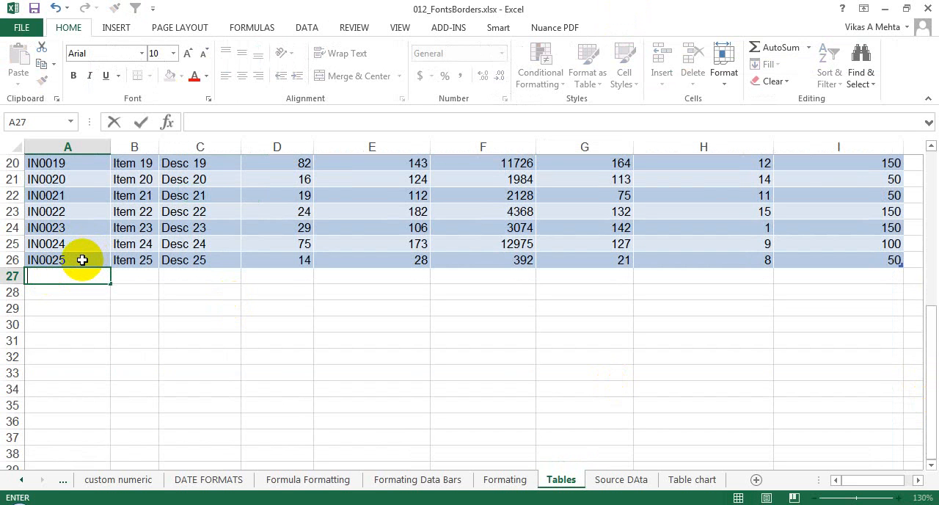
pyautogui.write('INV')
pyautogui.write('0026')
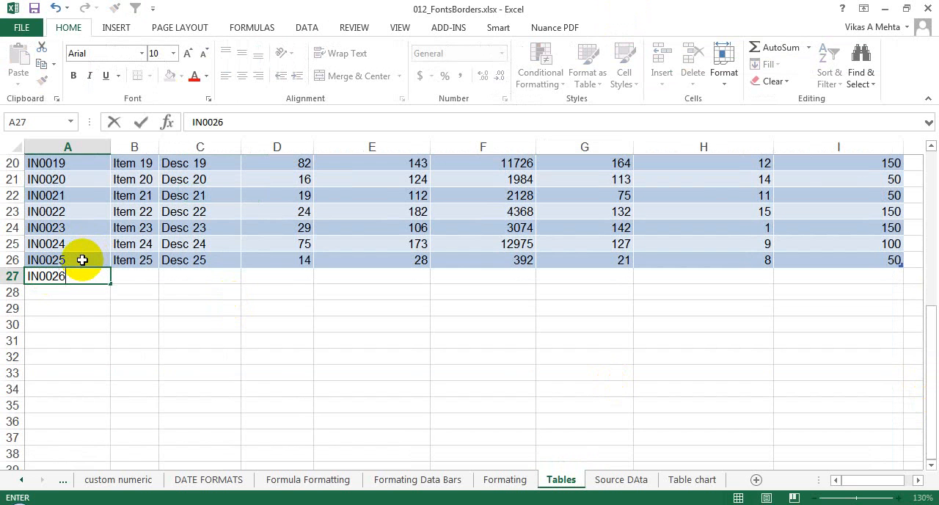
pyautogui.press('Tab')
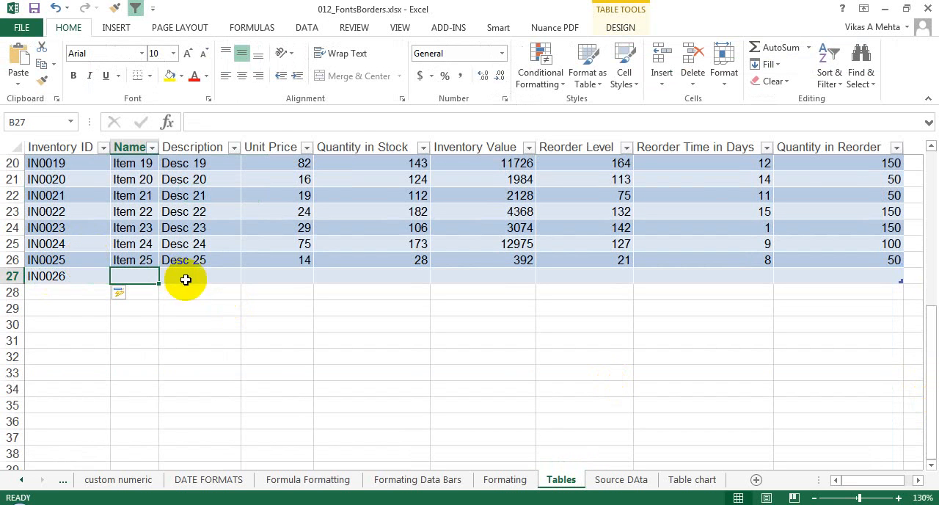
# - Delete row 27 containing the inventory ID IN0026
pyautogui.click(88, 277)
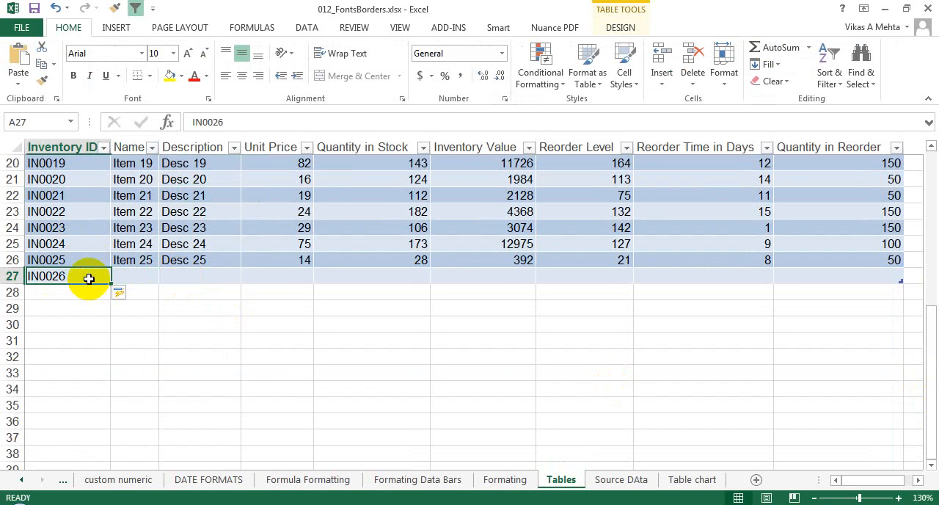
pyautogui.click(91, 231)
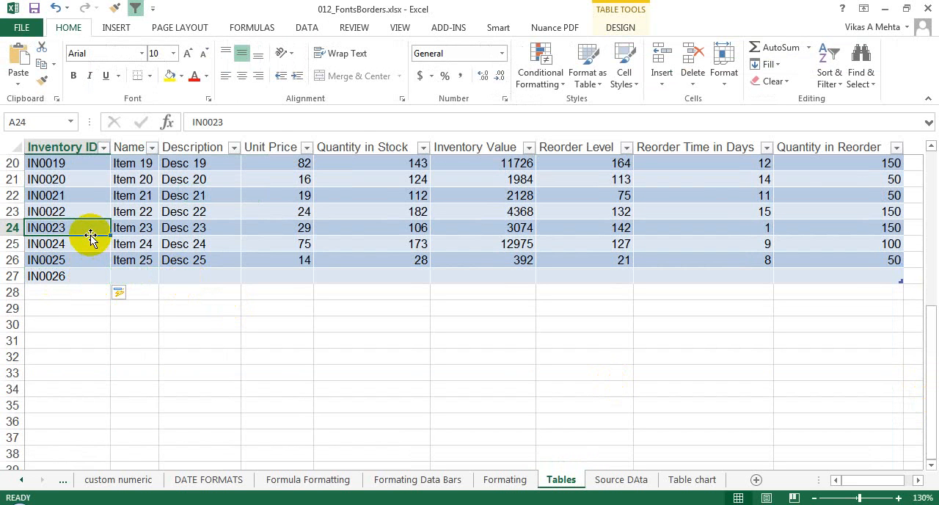
pyautogui.click(69, 276)
pyautogui.rightClick(13, 276)
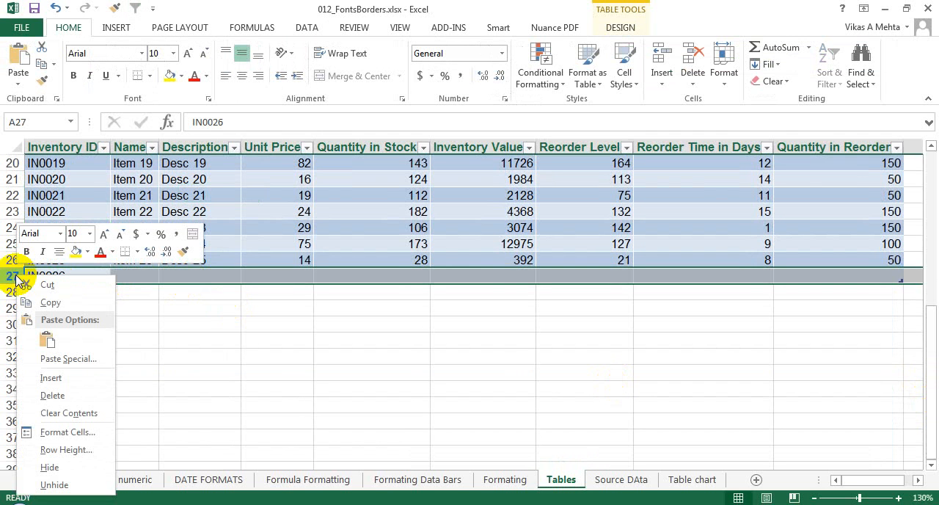
pyautogui.click(63, 395)
pyautogui.click(273, 254)
# - Add a new column directly beside the table by entering the heading Multiple Qty in cell J1
pyautogui.hotkey('ctrl', 'Home')
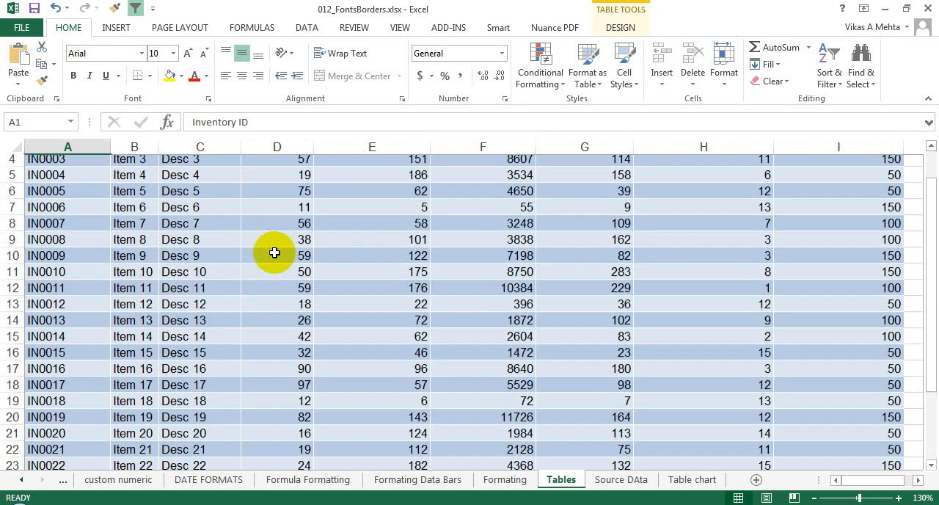
pyautogui.press('Right')
pyautogui.press('Right')
pyautogui.press('Right')
pyautogui.press('Right')
pyautogui.press('Right')
pyautogui.press('Right')
pyautogui.press('Right')
pyautogui.press('Right')
pyautogui.press('Right')
pyautogui.press('Right')
pyautogui.press('Right')
pyautogui.press('Right')
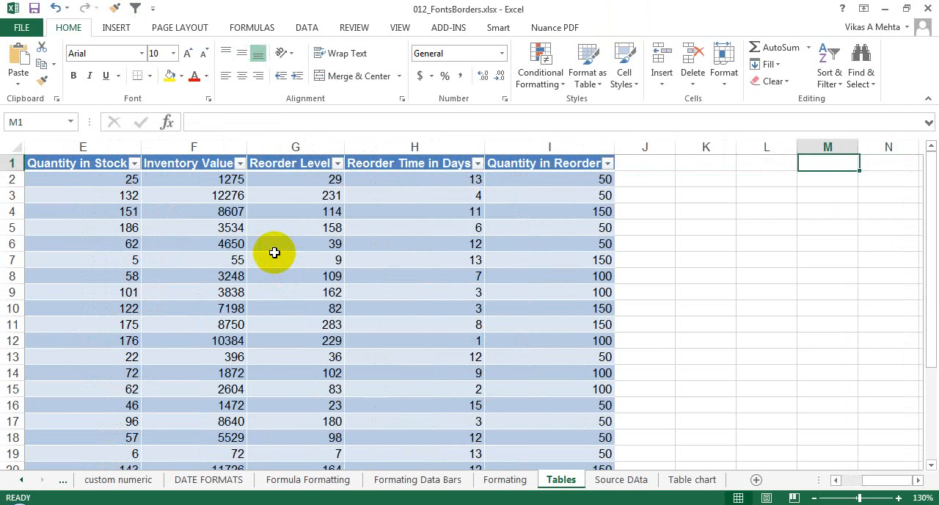
pyautogui.press('Left')
pyautogui.press('Left')
pyautogui.press('Left')
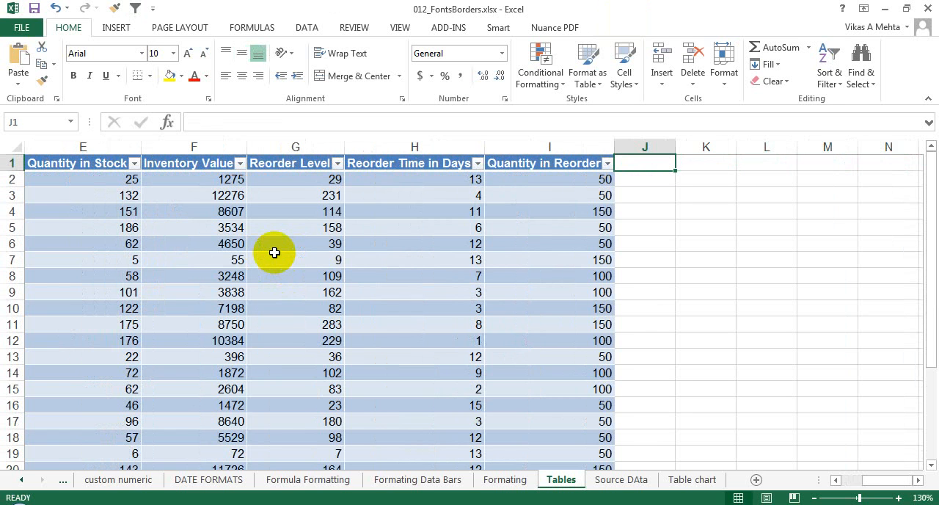
pyautogui.write('mULT')
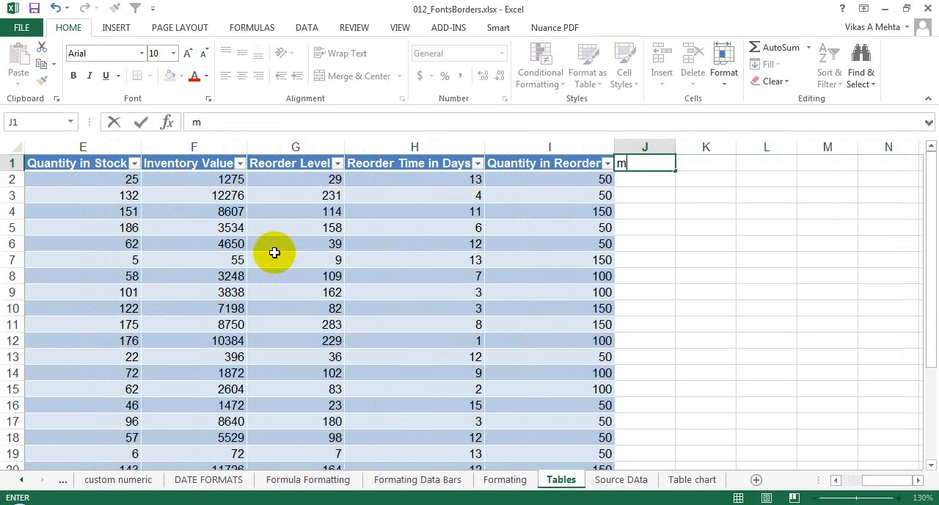
pyautogui.press('BackSpace')
pyautogui.press('BackSpace')
pyautogui.press('BackSpace')
pyautogui.press('BackSpace')
pyautogui.write('Multiple ')
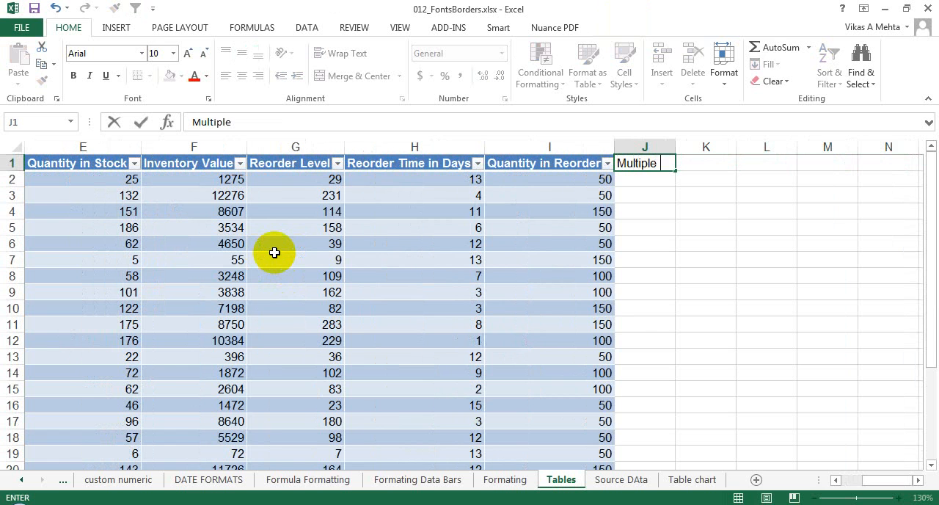
pyautogui.write('Qty')
pyautogui.press('Return')
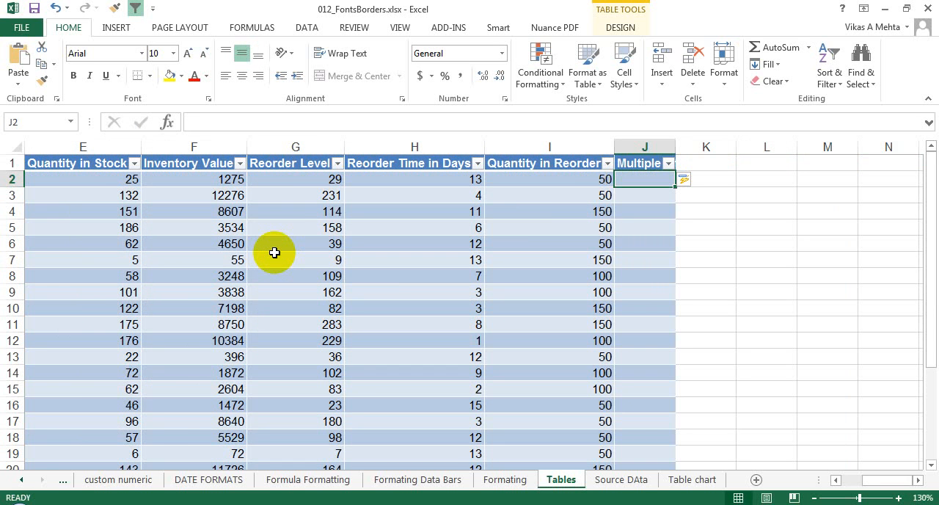
# - Fill the new column with a formula in J2 that adds the same row's Quantity in Reorder and Reorder Time in Days
pyautogui.click(524, 180)
pyautogui.click(454, 179)
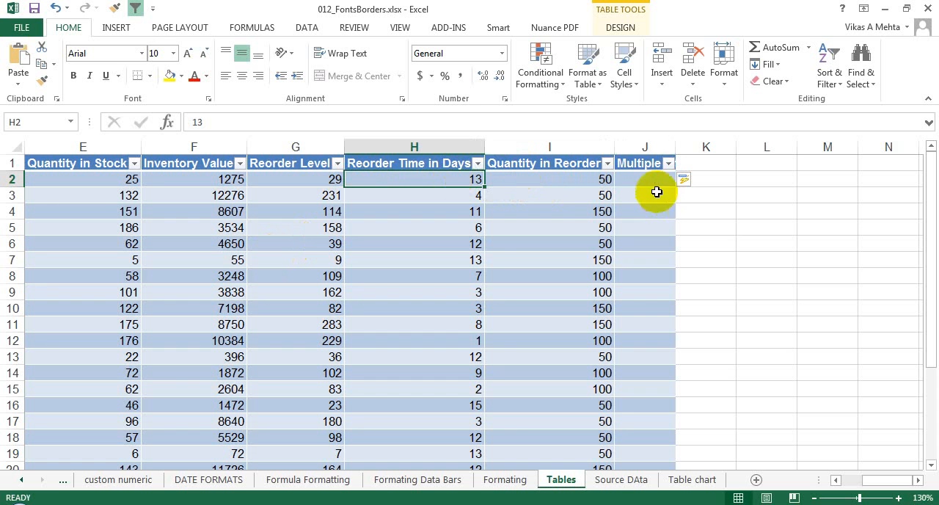
pyautogui.click(642, 176)
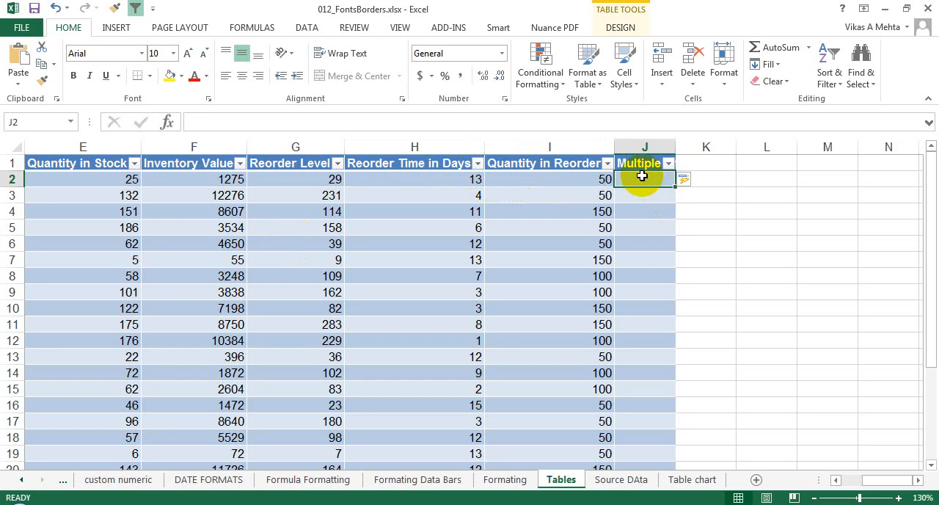
pyautogui.write('=')
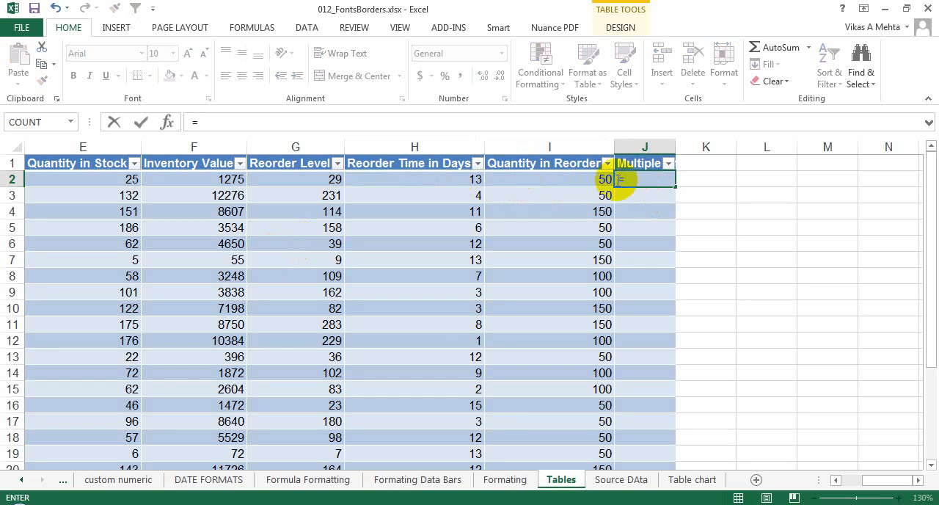
pyautogui.click(587, 180)
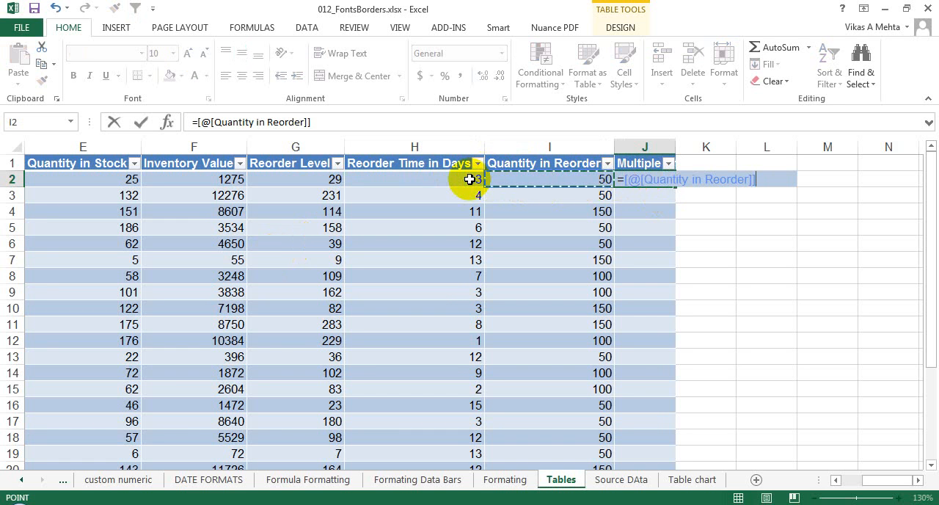
pyautogui.write('+')
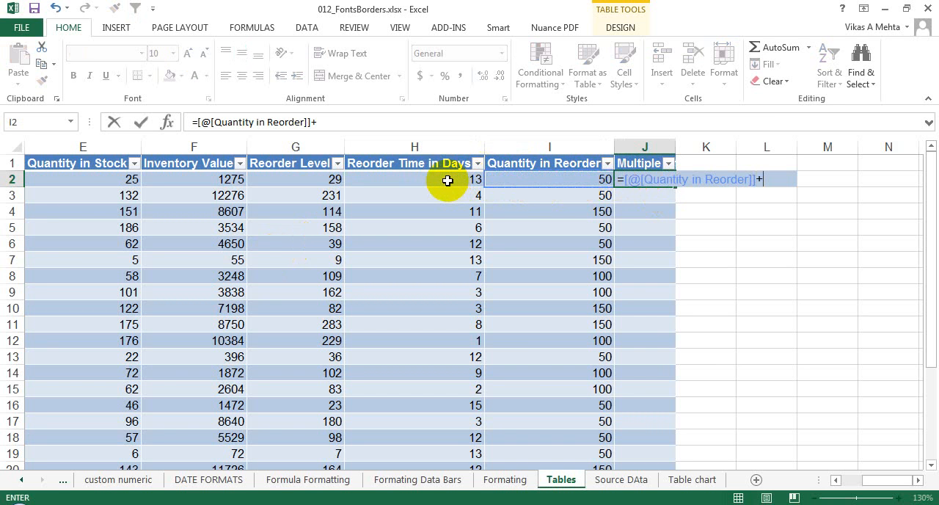
pyautogui.click(447, 180)
pyautogui.press('Return')
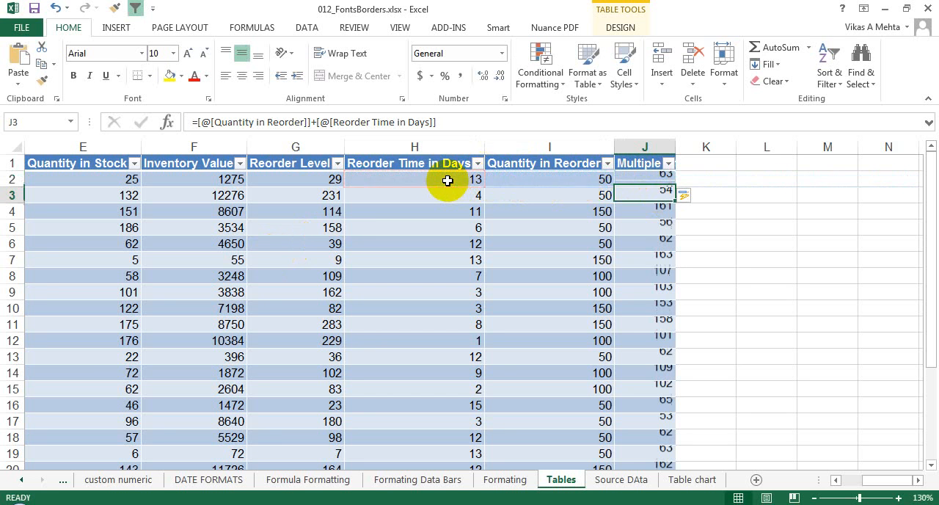
# - Replace the column-name references in the J2 formula with cell references, making it =I2+H2, and check the column down to its last row
pyautogui.click(665, 177)
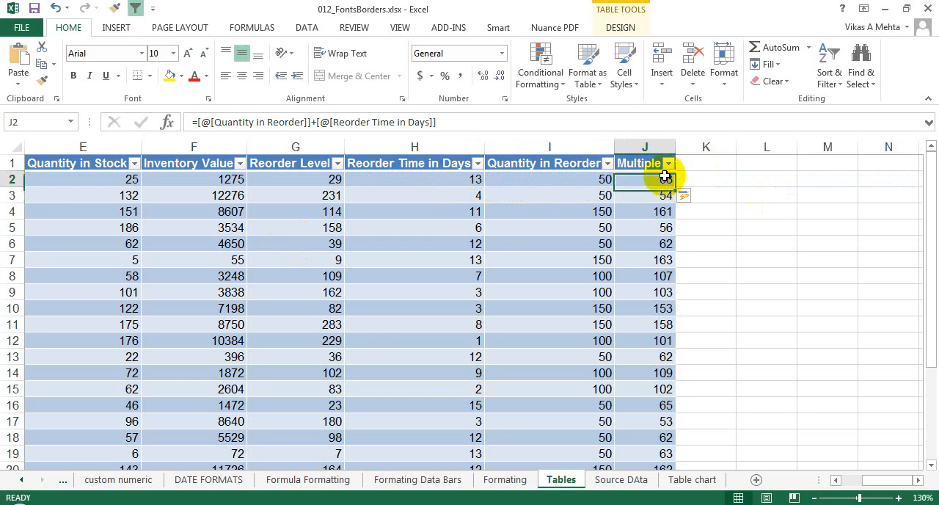
pyautogui.click(643, 308)
pyautogui.click(660, 180)
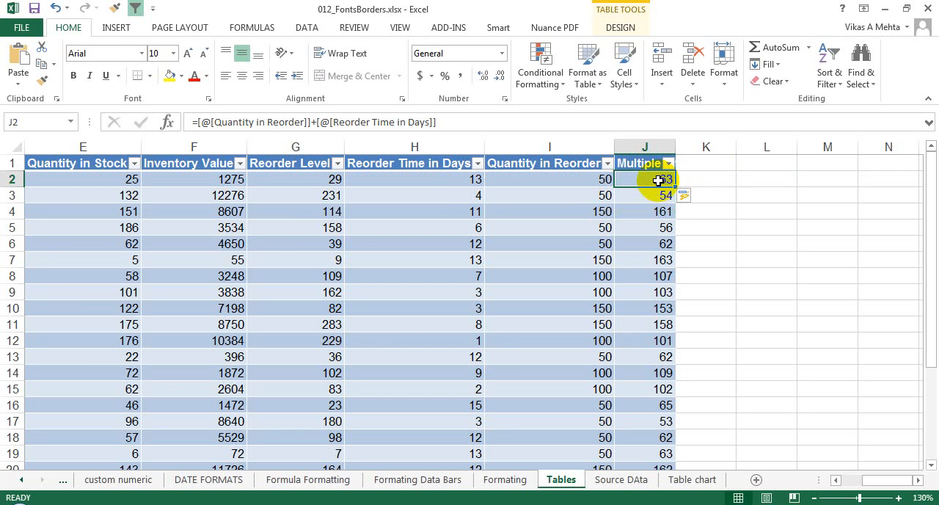
pyautogui.doubleClick(659, 180)
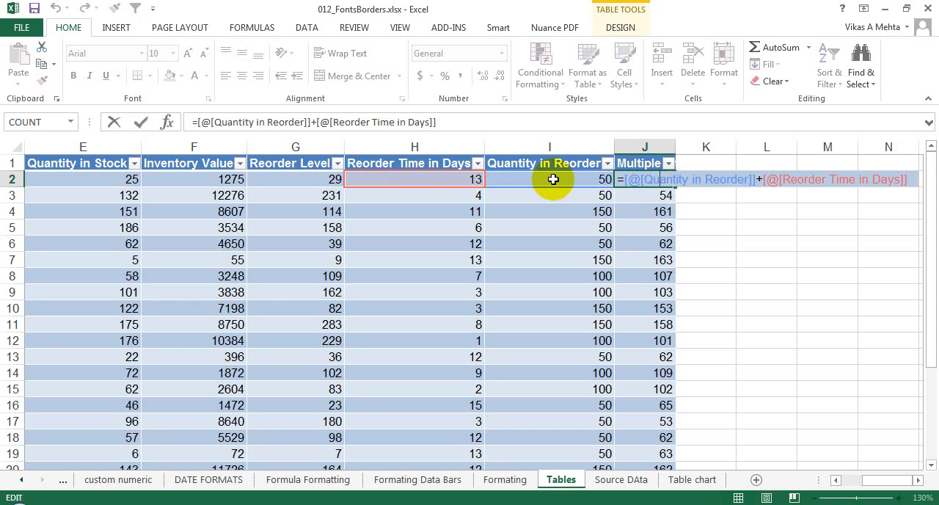
pyautogui.moveTo(755, 179); pyautogui.dragTo(626, 179)
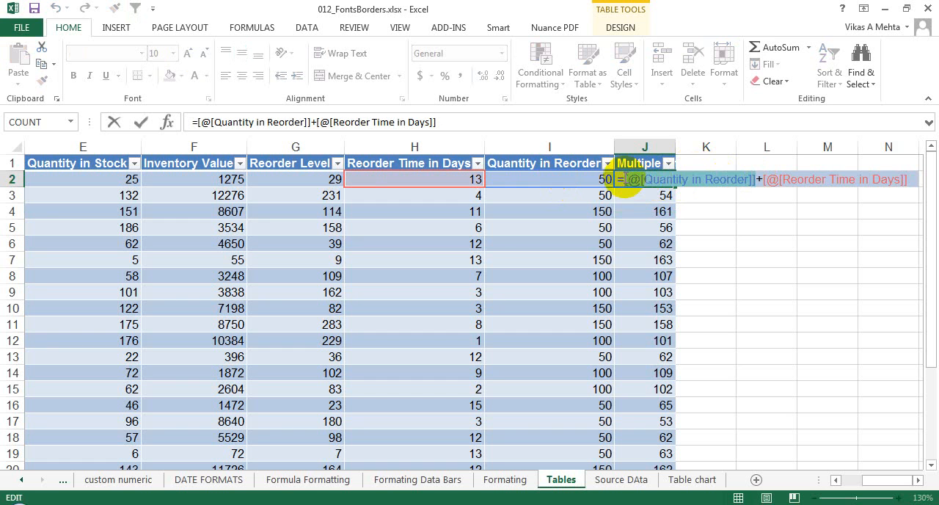
pyautogui.write('i2')
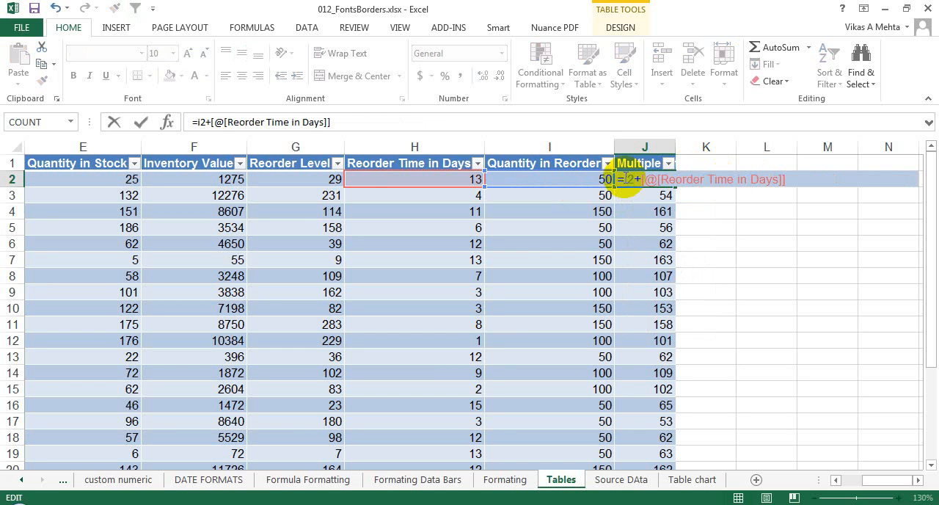
pyautogui.press('Delete')
pyautogui.press('Delete')
pyautogui.press('Delete')
pyautogui.press('Delete')
pyautogui.press('Delete')
pyautogui.press('Delete')
pyautogui.press('Delete')
pyautogui.press('Delete')
pyautogui.press('Delete')
pyautogui.press('Delete')
pyautogui.press('Delete')
pyautogui.press('Delete')
pyautogui.press('Delete')
pyautogui.press('Delete')
pyautogui.press('Delete')
pyautogui.press('Delete')
pyautogui.press('Delete')
pyautogui.press('Delete')
pyautogui.press('Delete')
pyautogui.press('Delete')
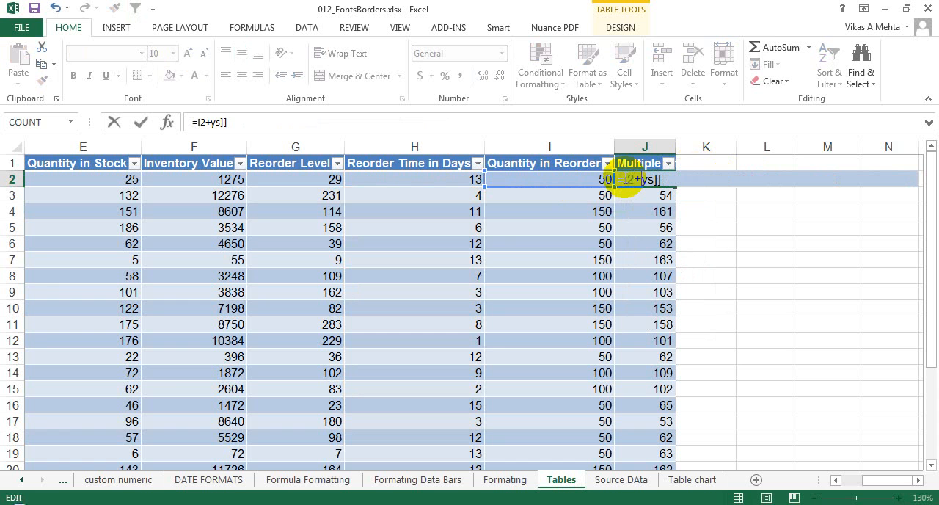
pyautogui.press('Delete')
pyautogui.press('Delete')
pyautogui.write('h2')
pyautogui.press('Return')
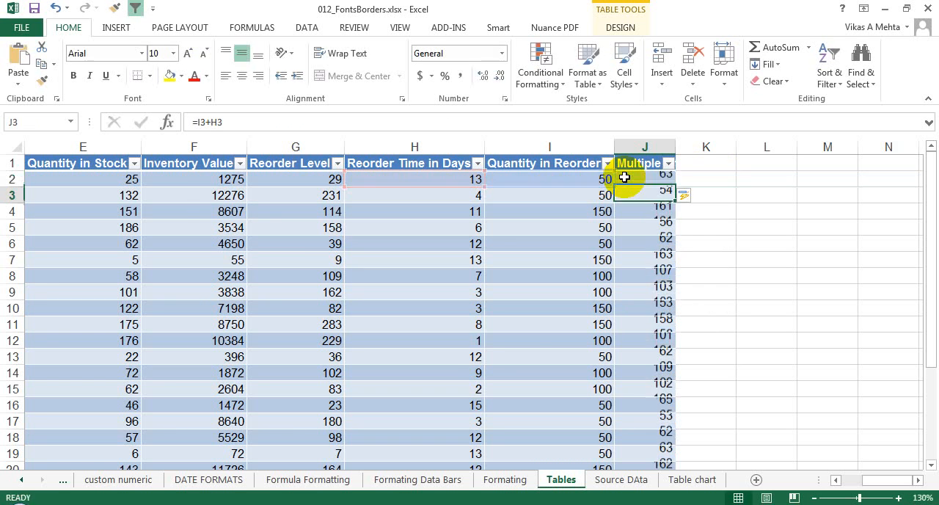
pyautogui.click(664, 180)
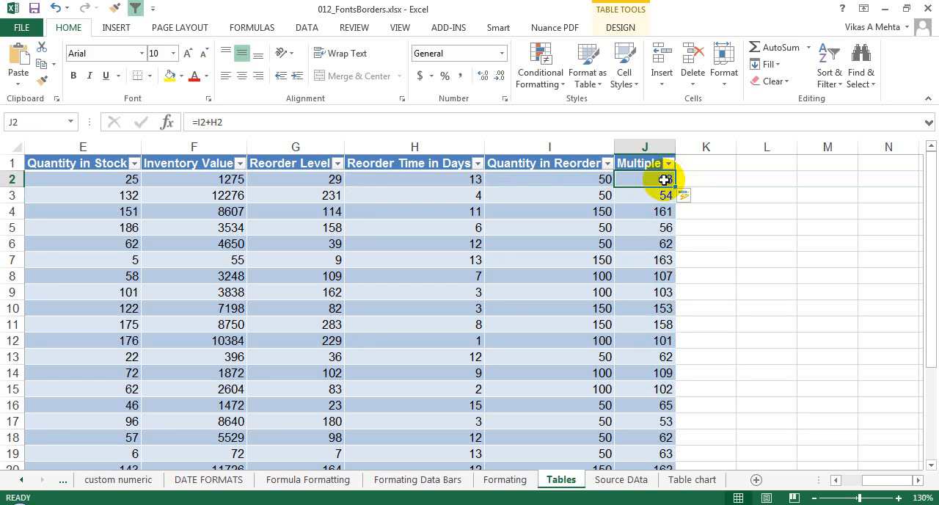
pyautogui.moveTo(926, 216); pyautogui.dragTo(931, 351)
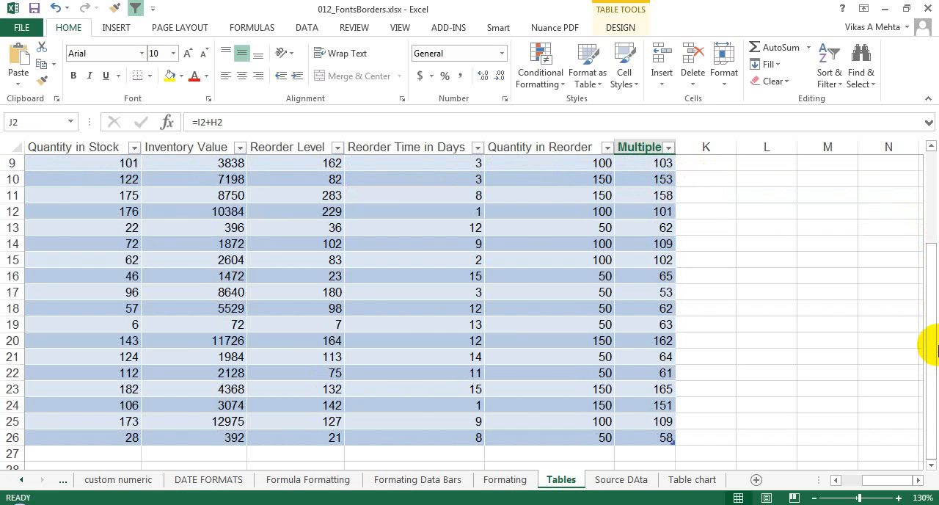
pyautogui.click(536, 336)
# - Turn on the table's total row and try Sum and Average for the Unit Price column
pyautogui.hotkey('ctrl', 'Home')
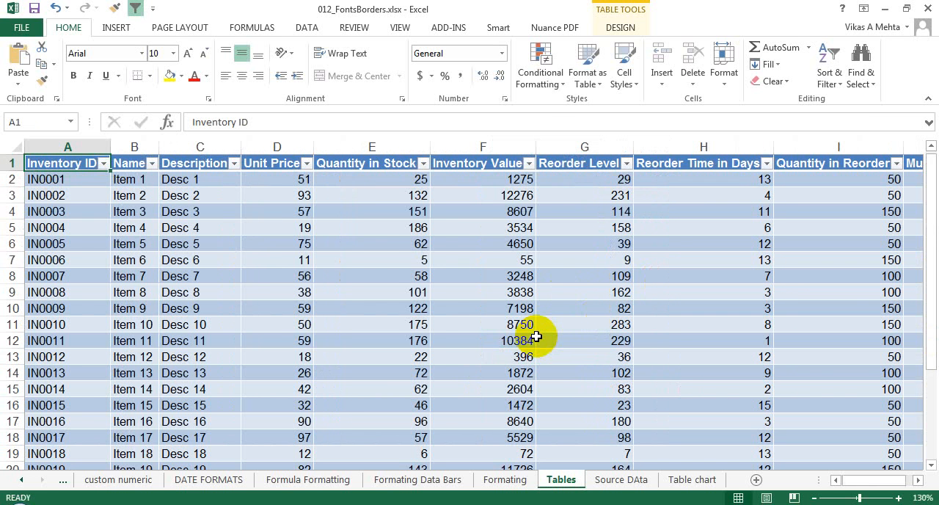
pyautogui.click(620, 28)
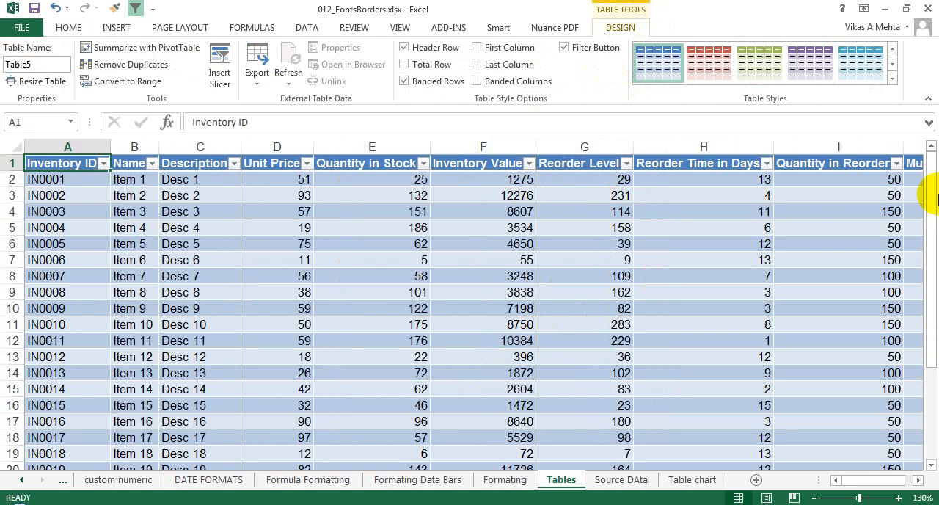
pyautogui.click(430, 65)
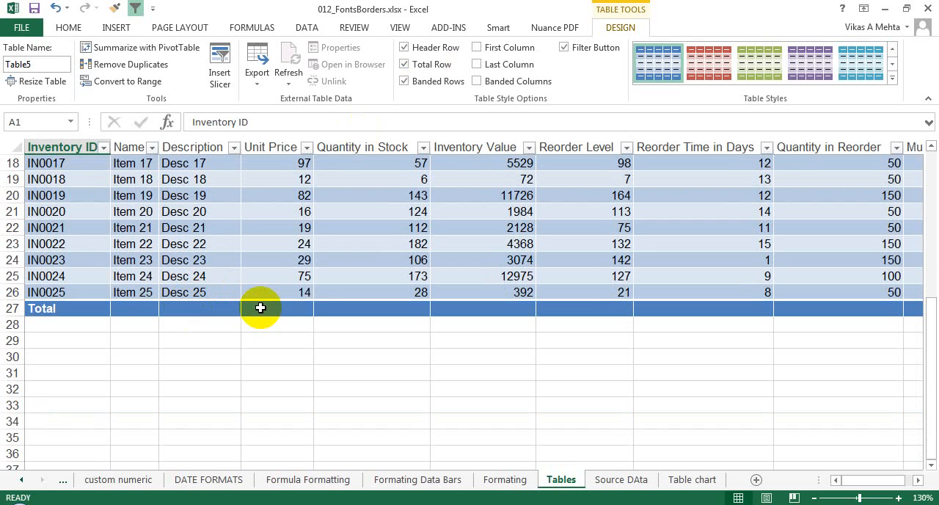
pyautogui.click(260, 308)
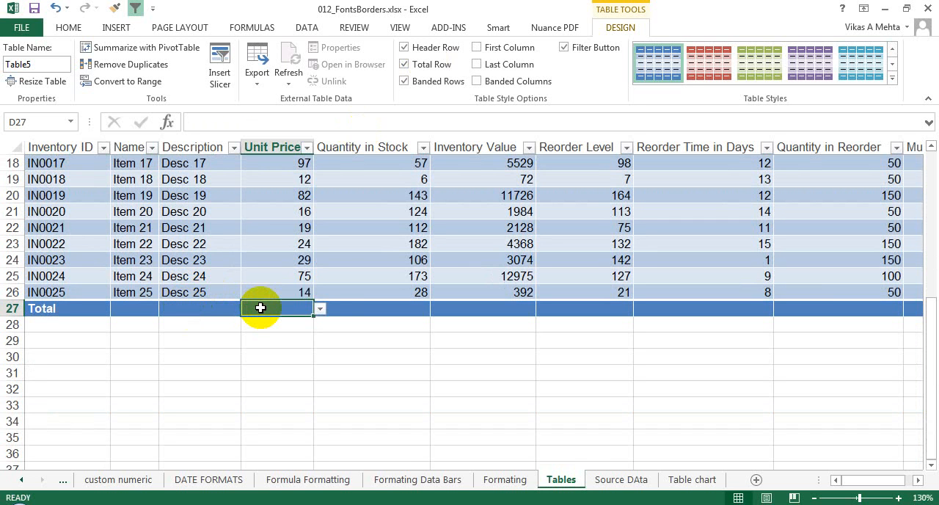
pyautogui.click(320, 309)
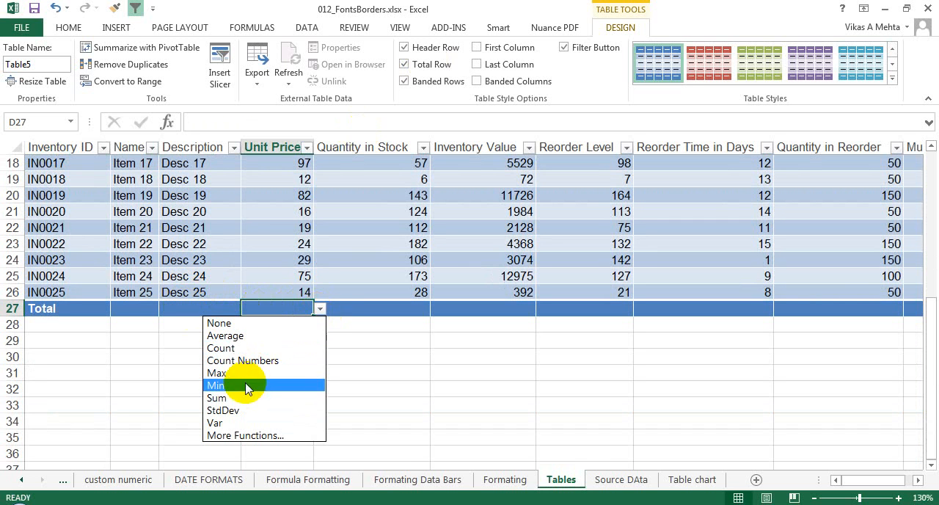
pyautogui.click(233, 398)
pyautogui.click(321, 309)
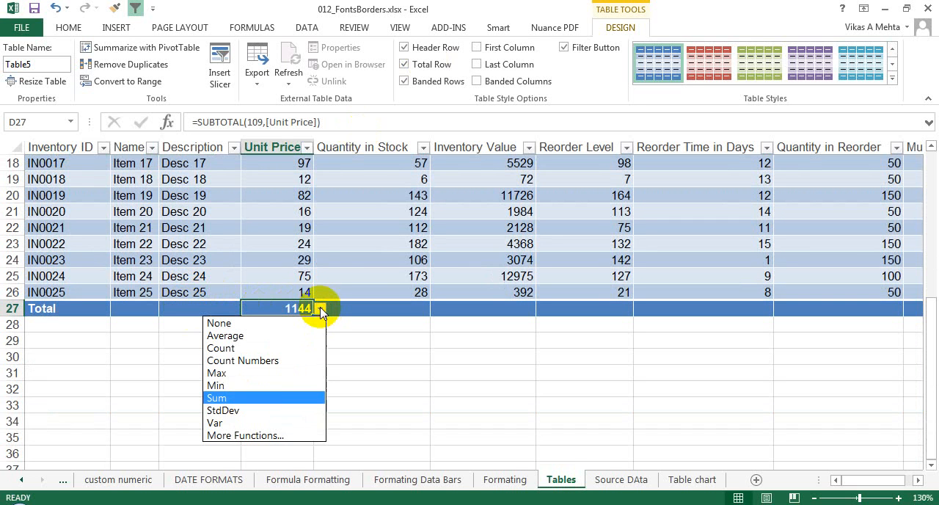
pyautogui.click(246, 335)
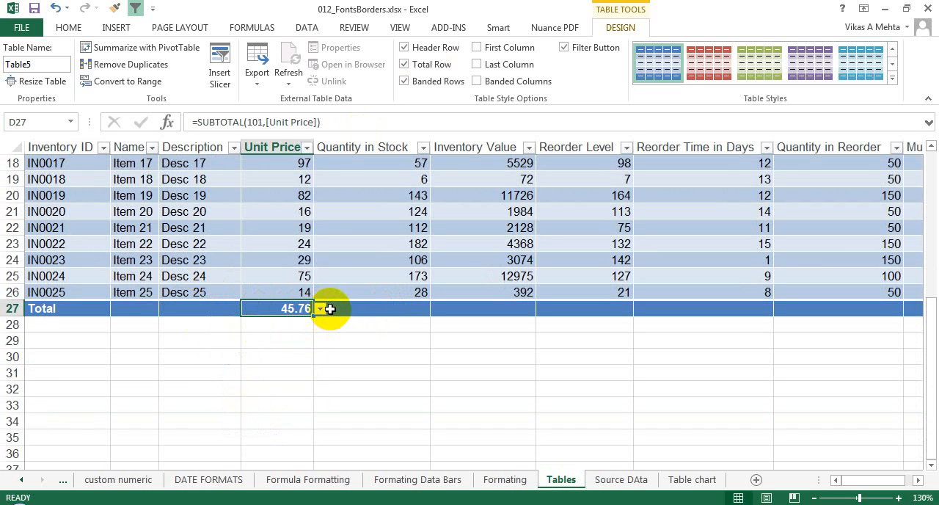
# - Try Count and Average in the Quantity in Stock total cell, and turn the table's total row back off
pyautogui.click(371, 308)
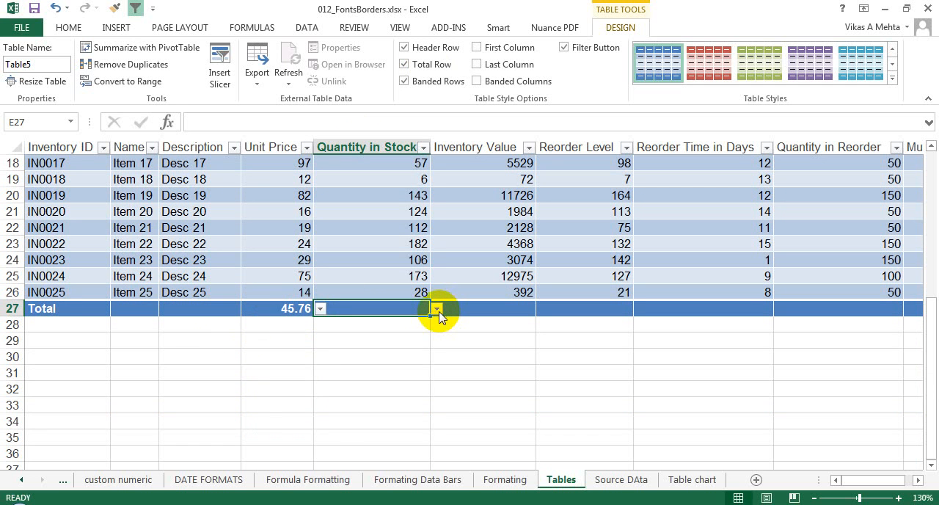
pyautogui.click(437, 309)
pyautogui.click(341, 347)
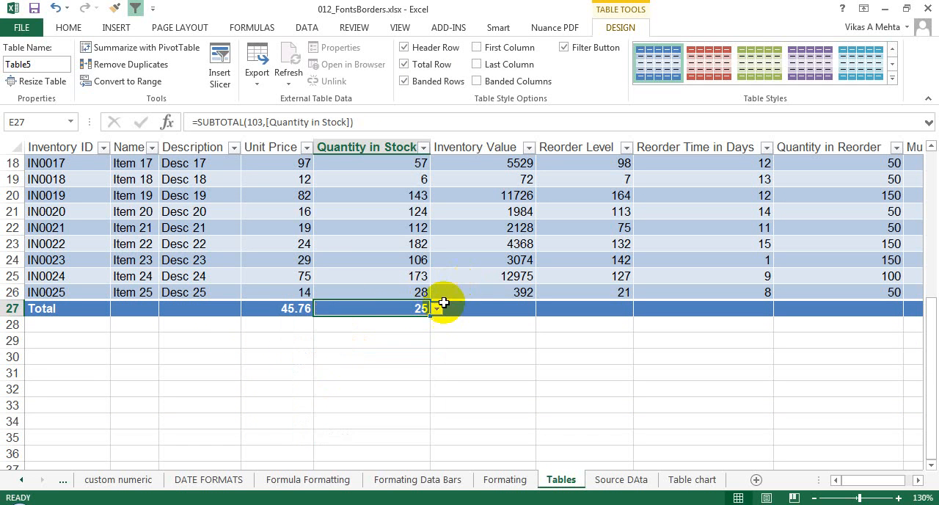
pyautogui.click(437, 309)
pyautogui.click(340, 335)
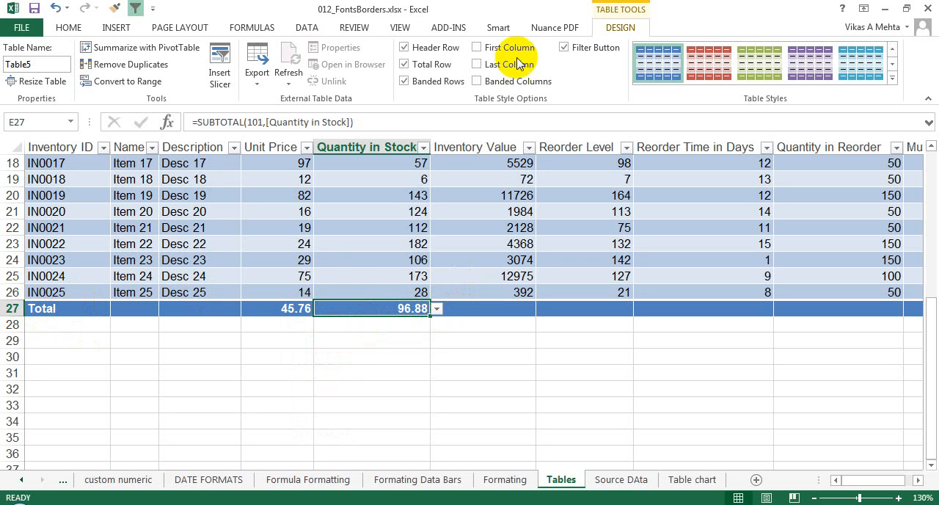
pyautogui.click(422, 63)
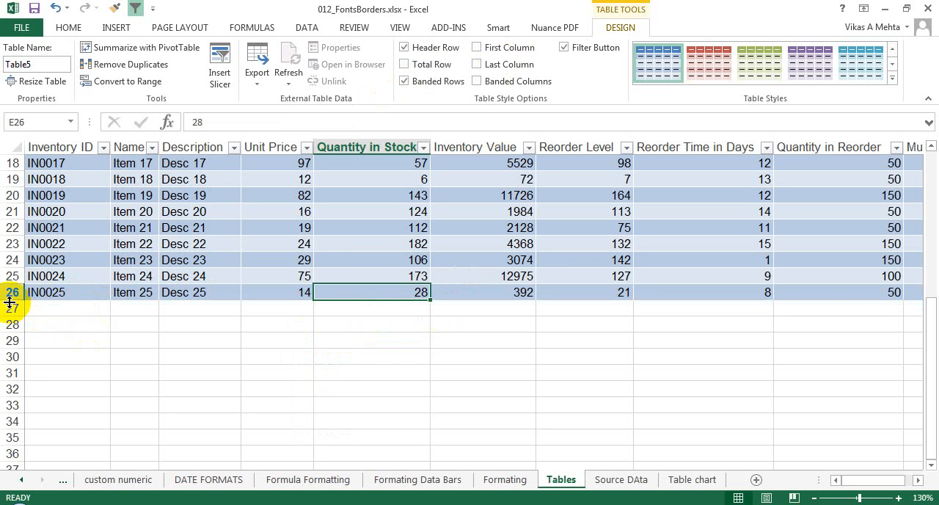
# - Add a new row directly below the table with Inventory ID IN0026 in A27 and a Unit Price of 67
pyautogui.click(63, 305)
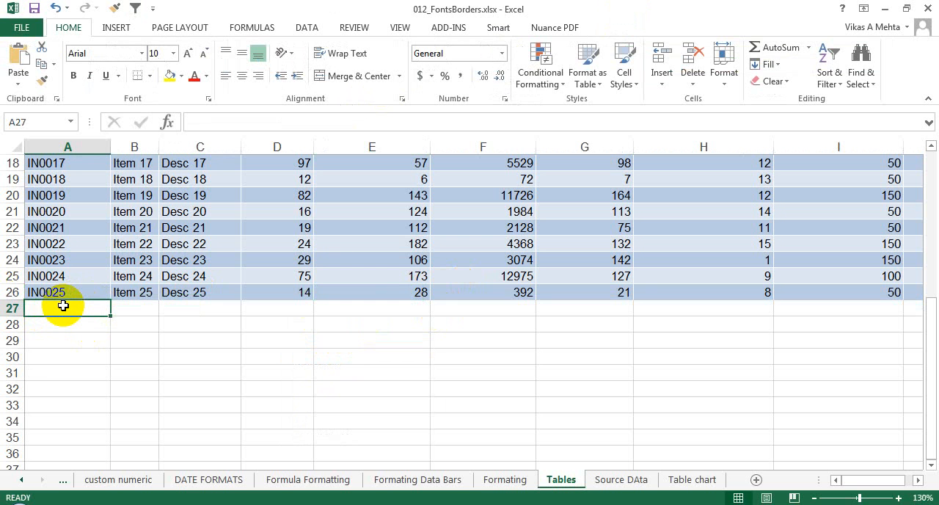
pyautogui.write('in')
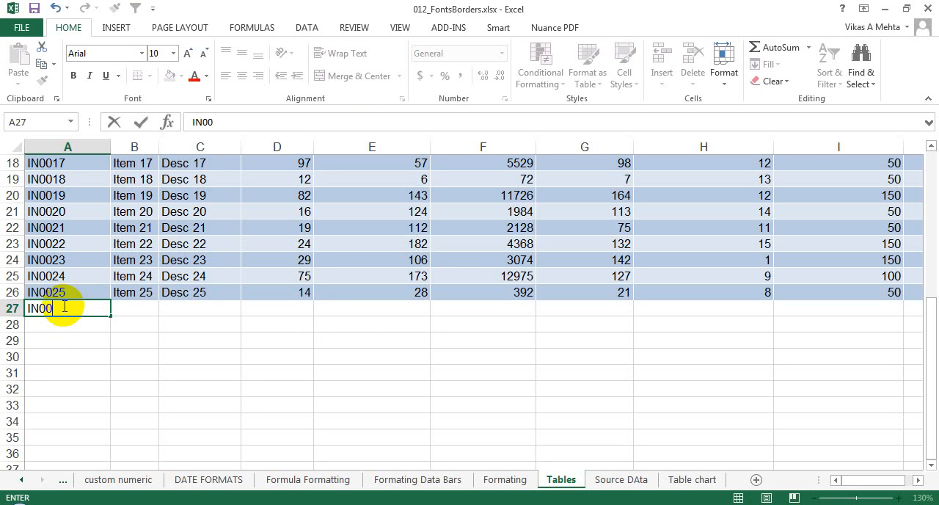
pyautogui.write('0026')
pyautogui.press('Tab')
pyautogui.press('Tab')
pyautogui.press('Tab')
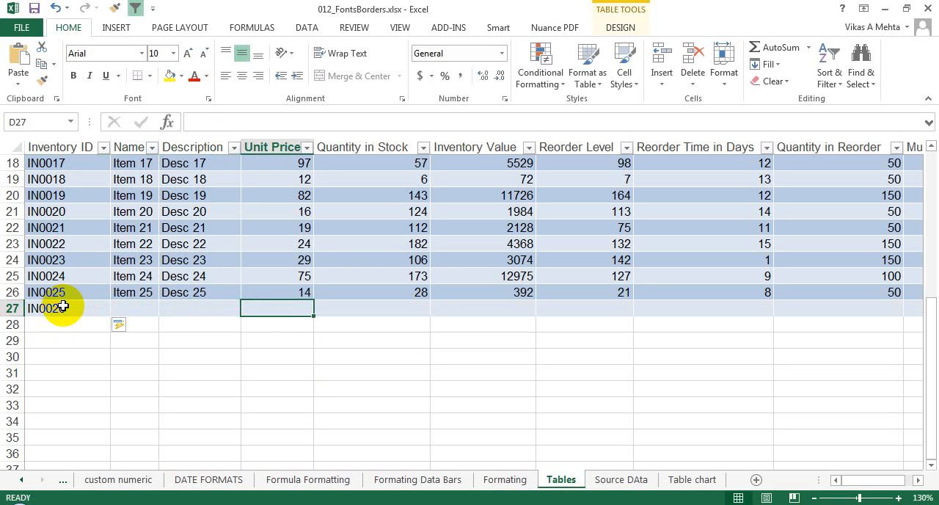
pyautogui.write('67')
pyautogui.press('Return')
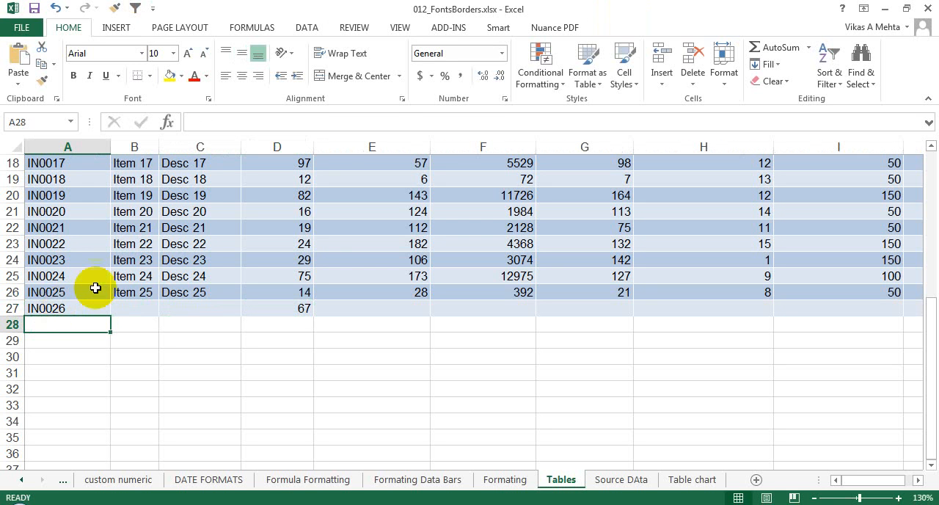
# - Turn the table's total row back on and select the Unit Price total in D28
pyautogui.click(342, 242)
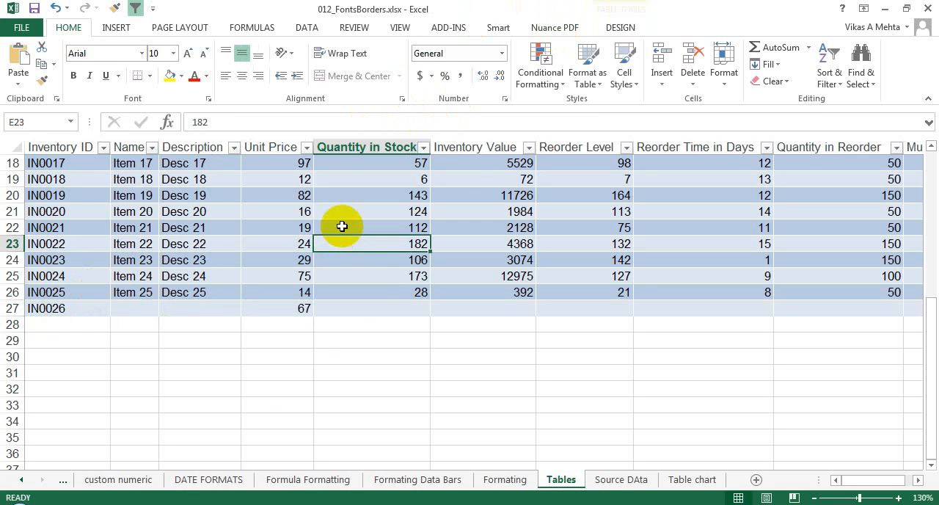
pyautogui.click(612, 26)
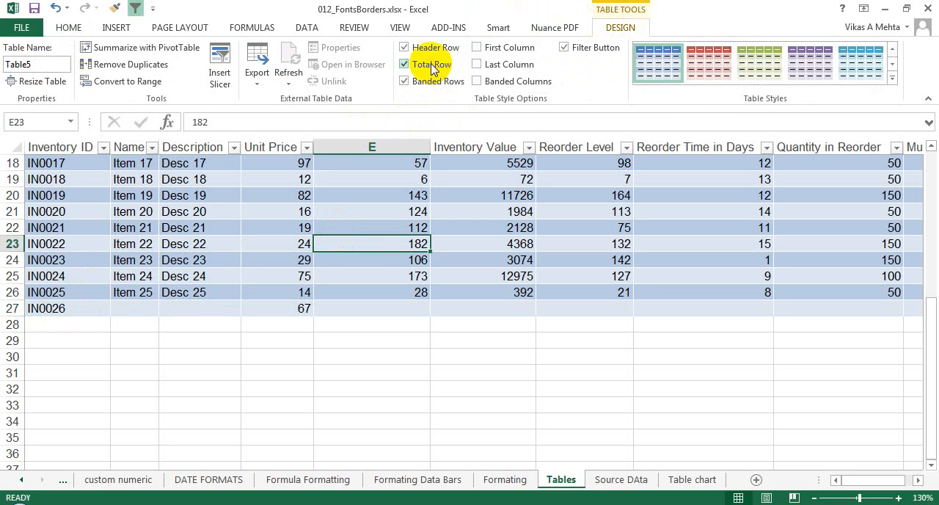
pyautogui.click(406, 64)
pyautogui.click(296, 328)
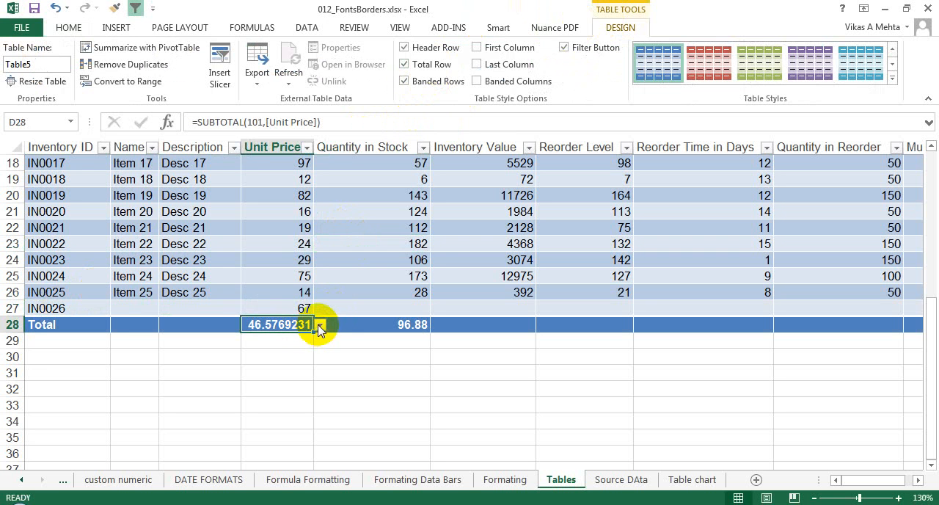
# - Change the Unit Price of item IN0026 to 89 and then to 0, to test the total row's average
pyautogui.click(298, 309)
pyautogui.write('89')
pyautogui.press('Return')
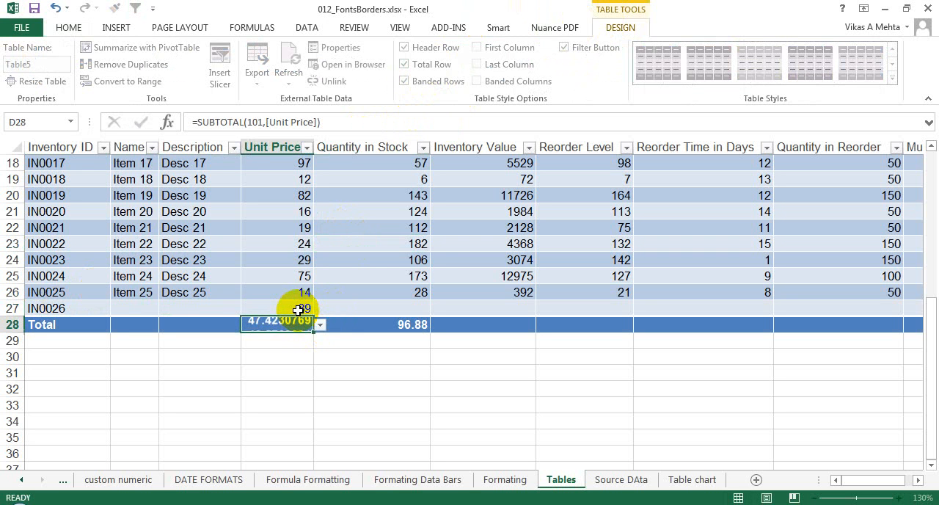
pyautogui.click(303, 309)
pyautogui.write('0')
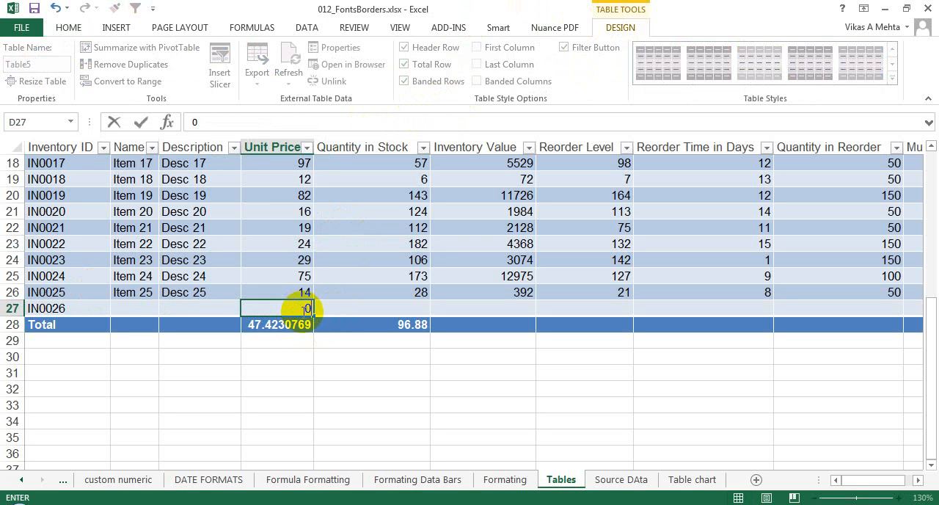
pyautogui.press('Return')
pyautogui.click(300, 307)
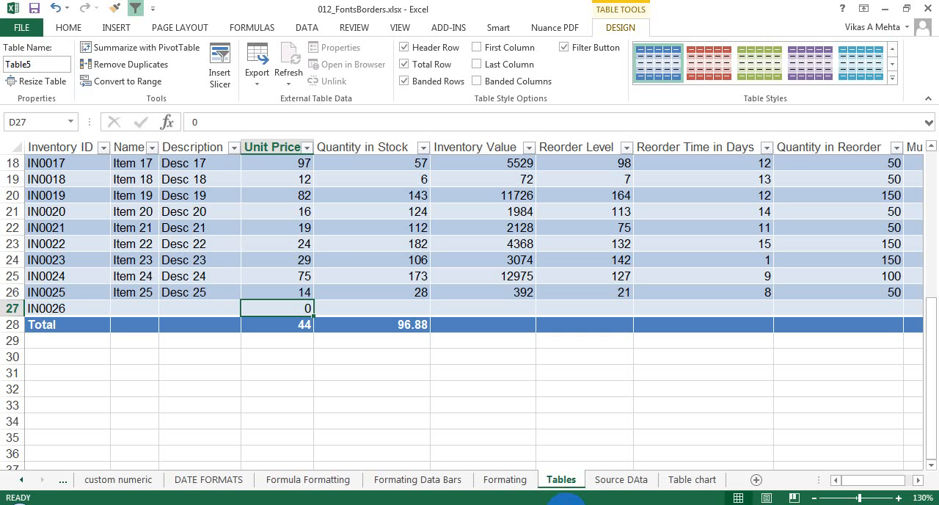
# - Check the inventory table's name and select its whole data range by the name Table5
pyautogui.click(386, 227)
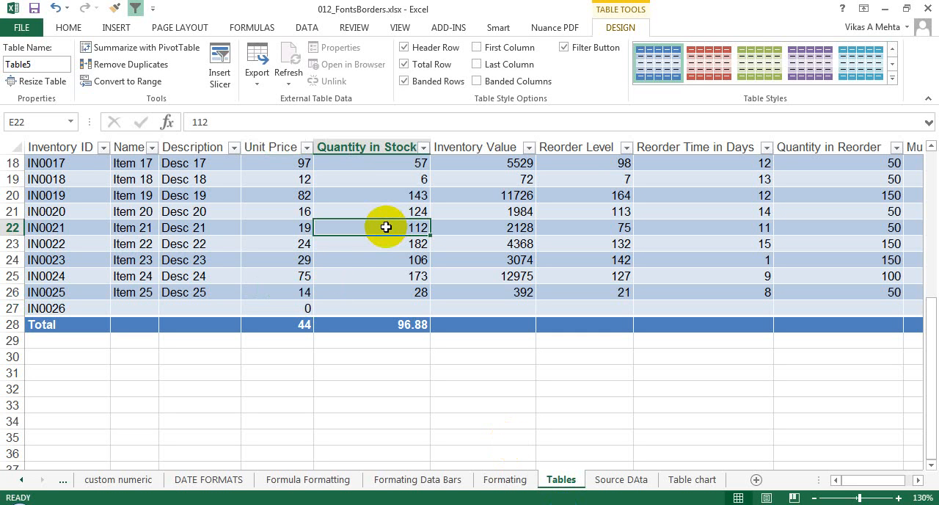
pyautogui.hotkey('ctrl', 'Home')
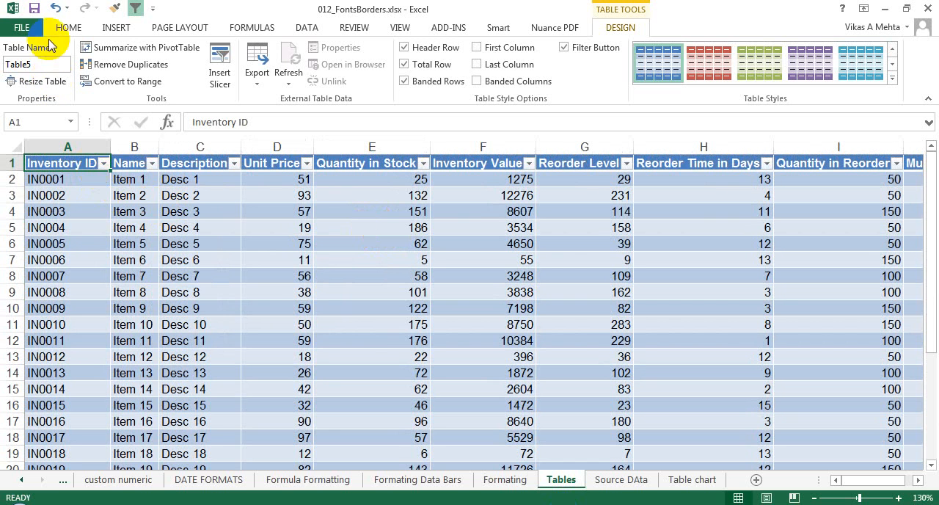
pyautogui.click(44, 69)
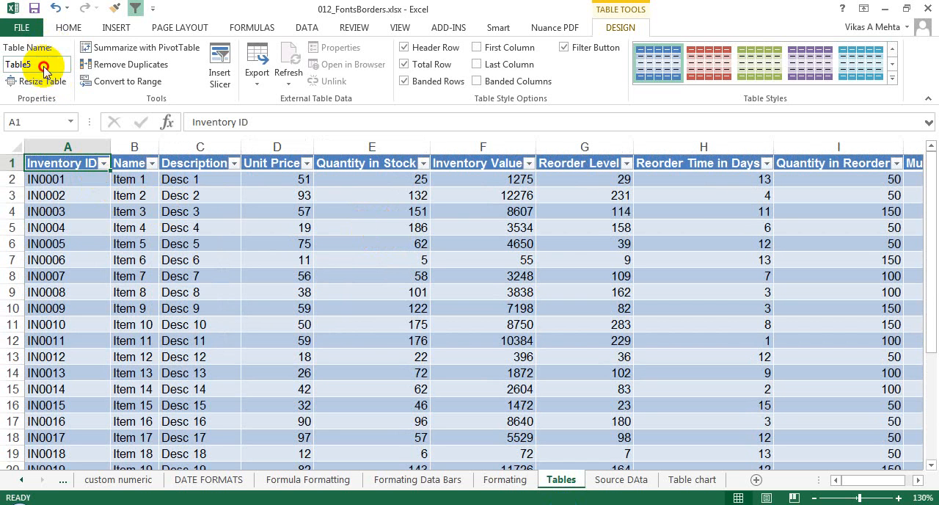
pyautogui.click(64, 162)
pyautogui.click(70, 122)
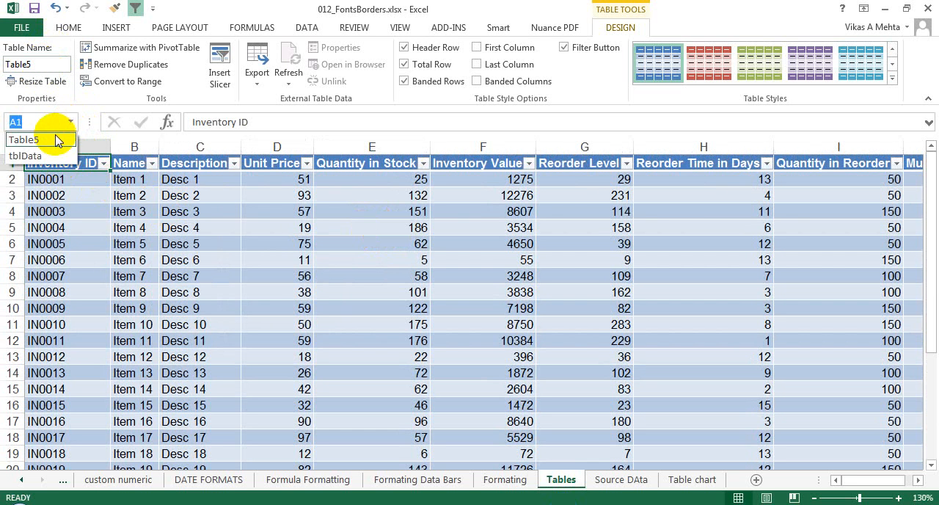
pyautogui.click(66, 140)
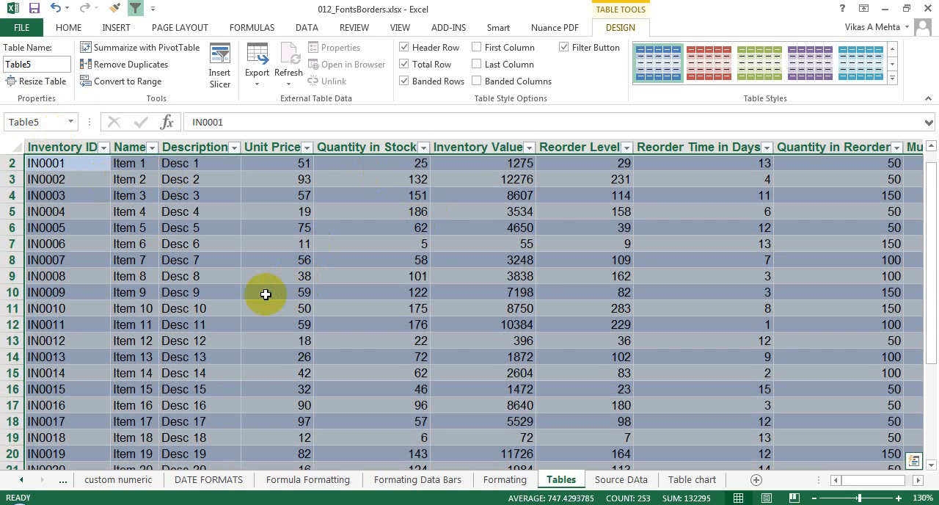
# - Go to the named table tblData on the Source DAta sheet and return to Table5
pyautogui.click(70, 122)
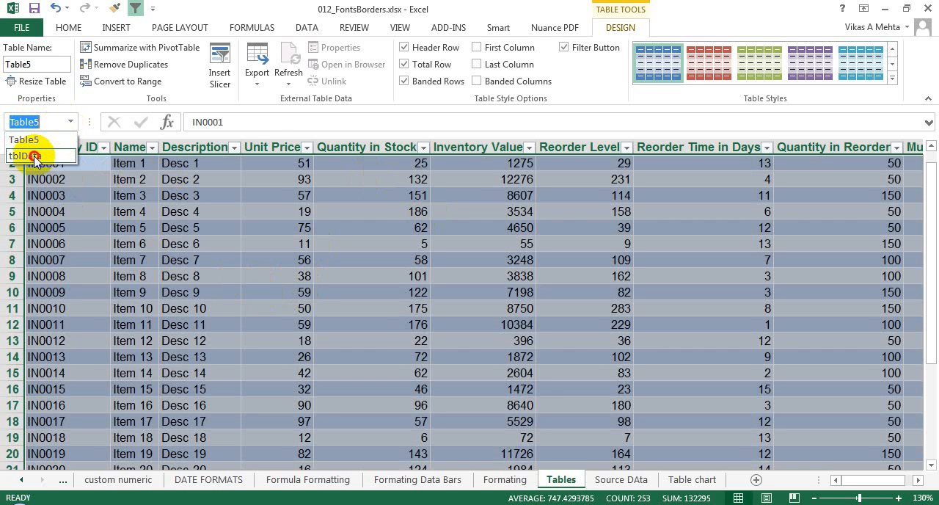
pyautogui.click(28, 155)
pyautogui.click(70, 123)
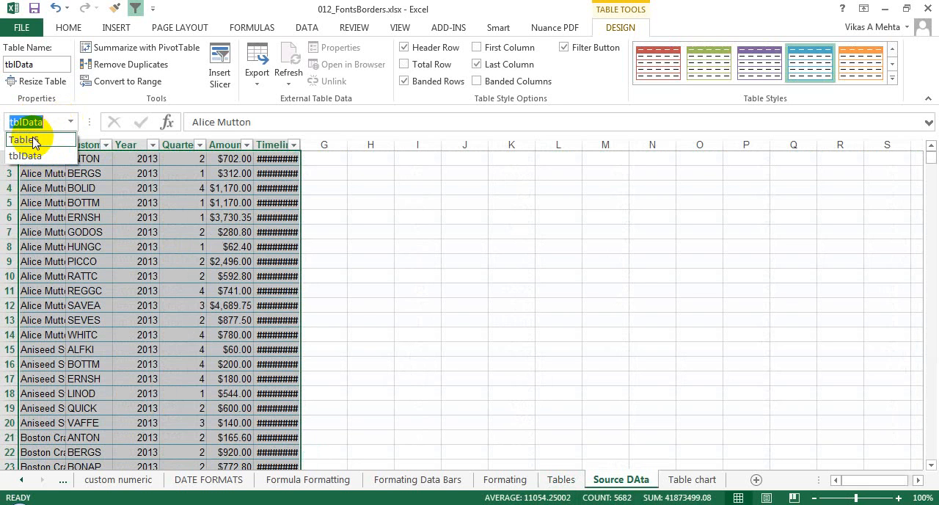
pyautogui.click(33, 136)
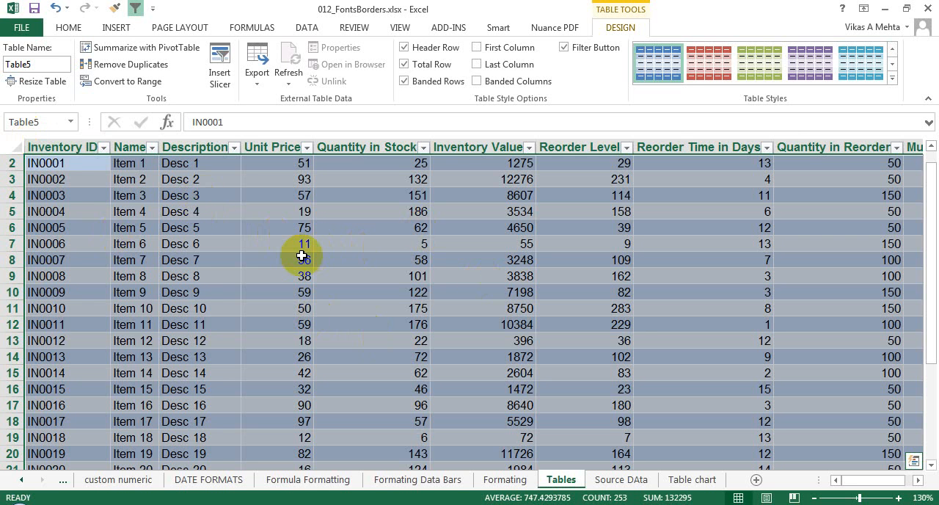
# - Select the Inventory ID to Unit Price columns, look up the workbook's defined names, and clear the selection
pyautogui.click(76, 179)
pyautogui.moveTo(66, 146); pyautogui.dragTo(308, 210)
pyautogui.click(70, 122)
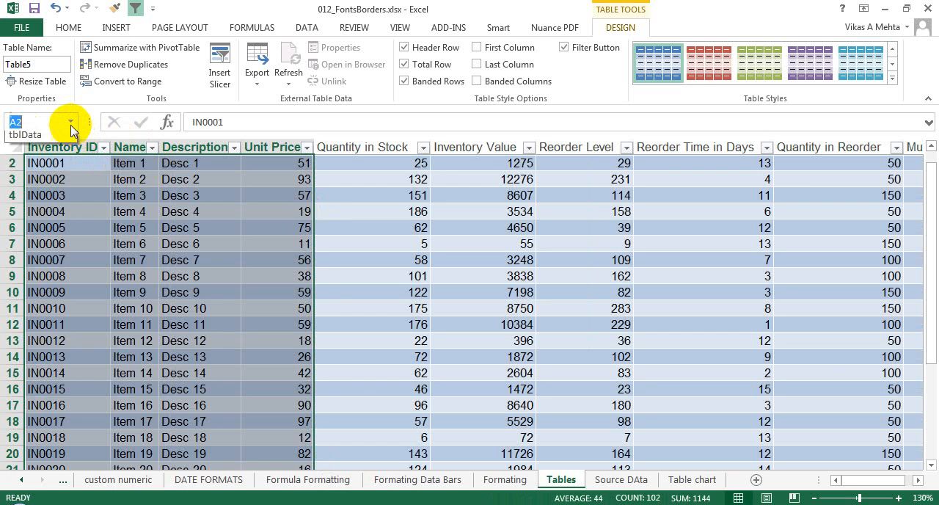
pyautogui.press('Escape')
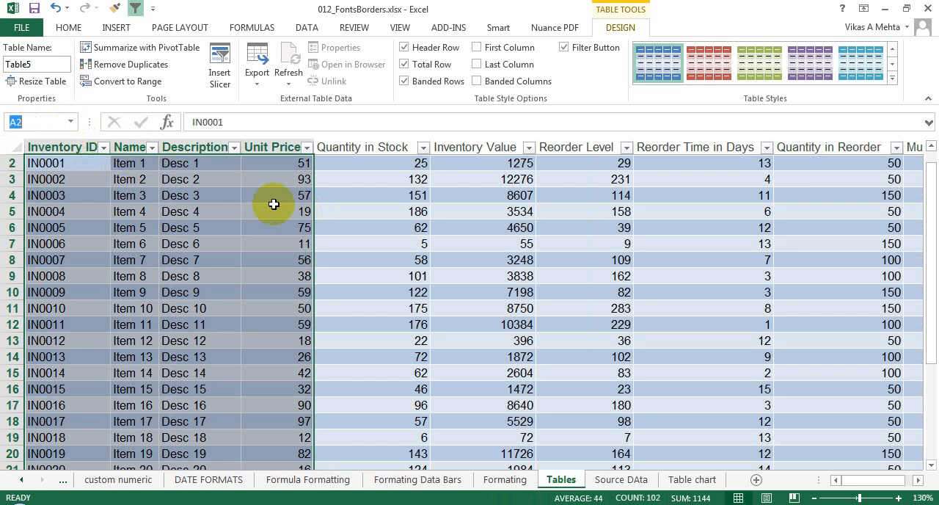
pyautogui.click(72, 123)
pyautogui.click(71, 125)
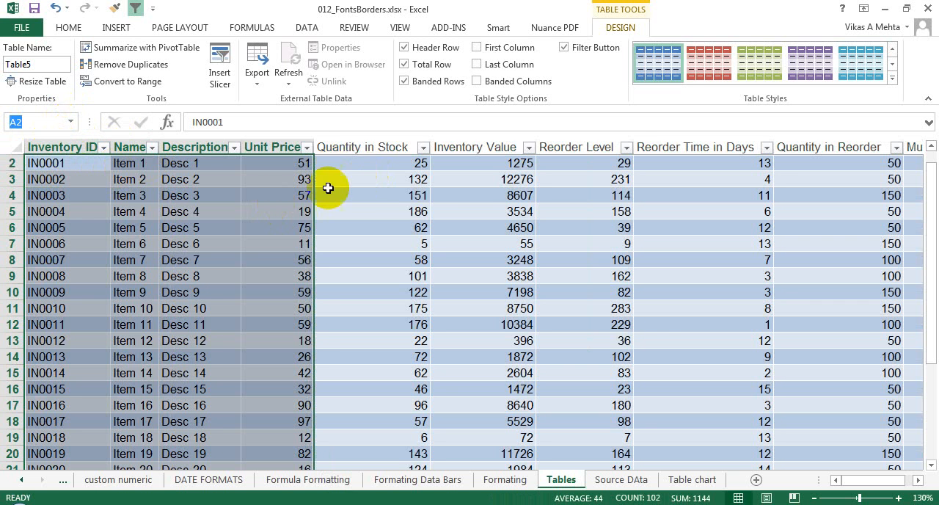
pyautogui.click(274, 197)
pyautogui.click(455, 212)
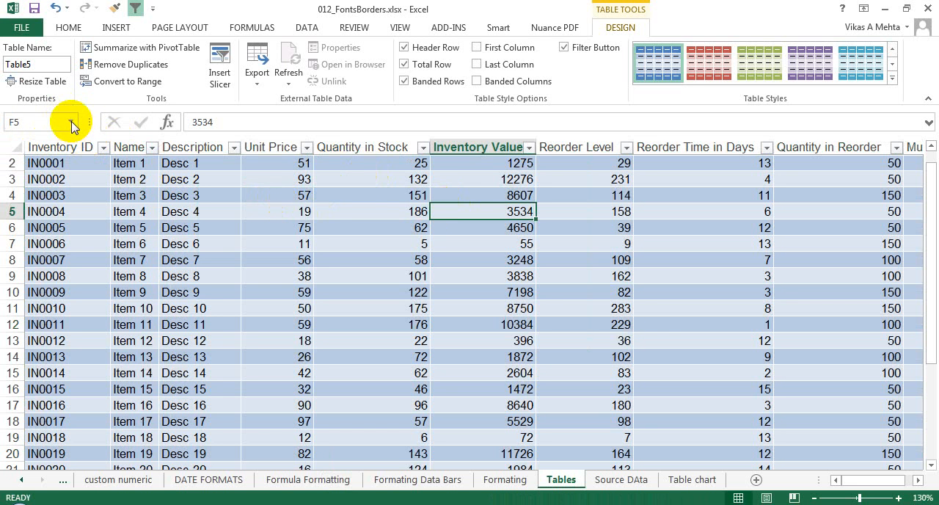
# - Select the full inventory table by its name Table5 again, repeating it from a different starting cell
pyautogui.click(71, 123)
pyautogui.click(29, 135)
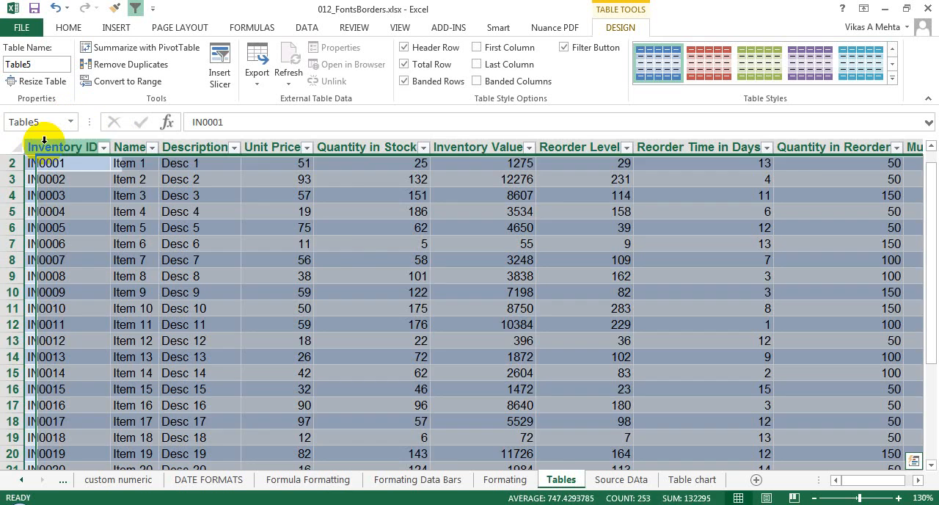
pyautogui.click(352, 264)
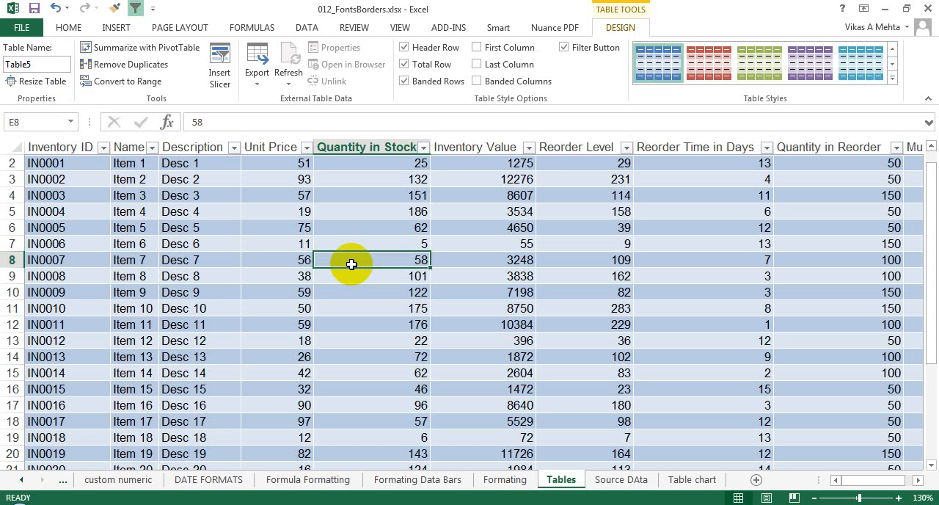
pyautogui.click(71, 125)
pyautogui.click(33, 148)
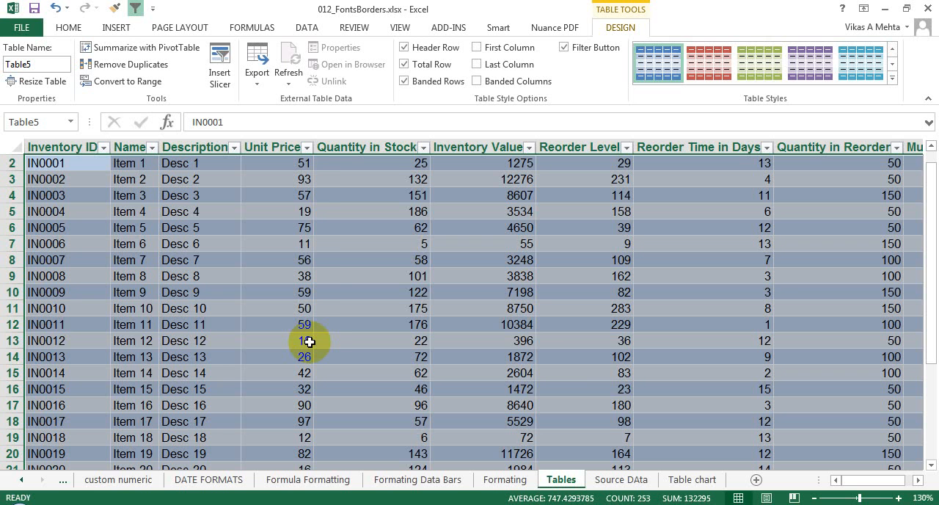
# - Delete column C, the second column of values, from the Table chart sheet
pyautogui.click(691, 479)
pyautogui.click(62, 181)
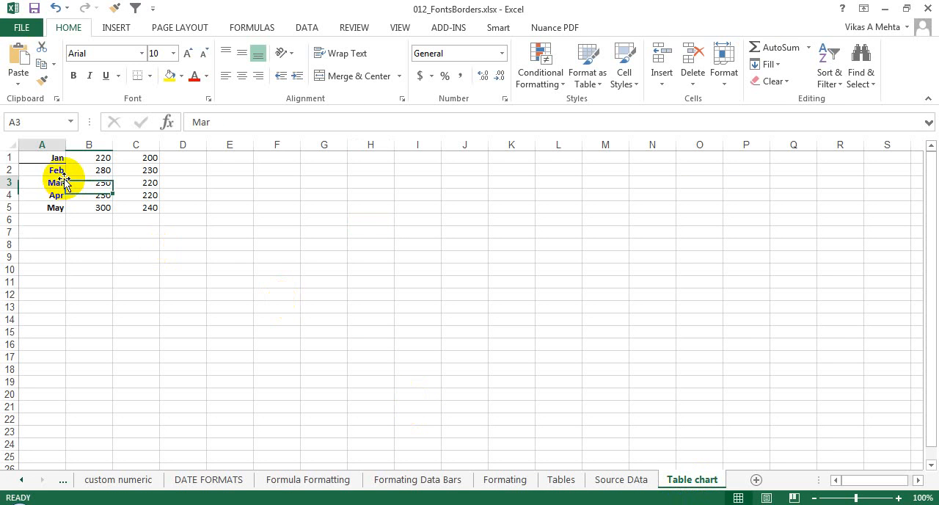
pyautogui.moveTo(27, 162); pyautogui.dragTo(151, 209)
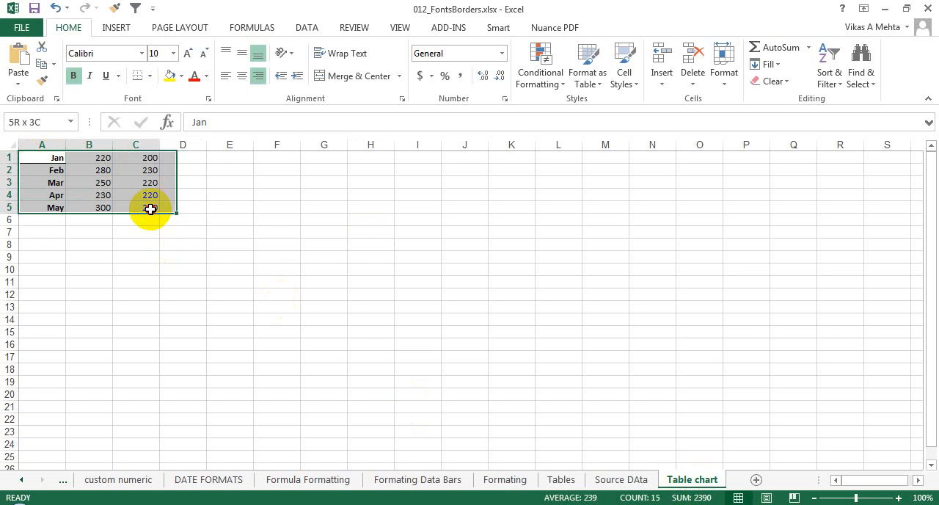
pyautogui.rightClick(138, 144)
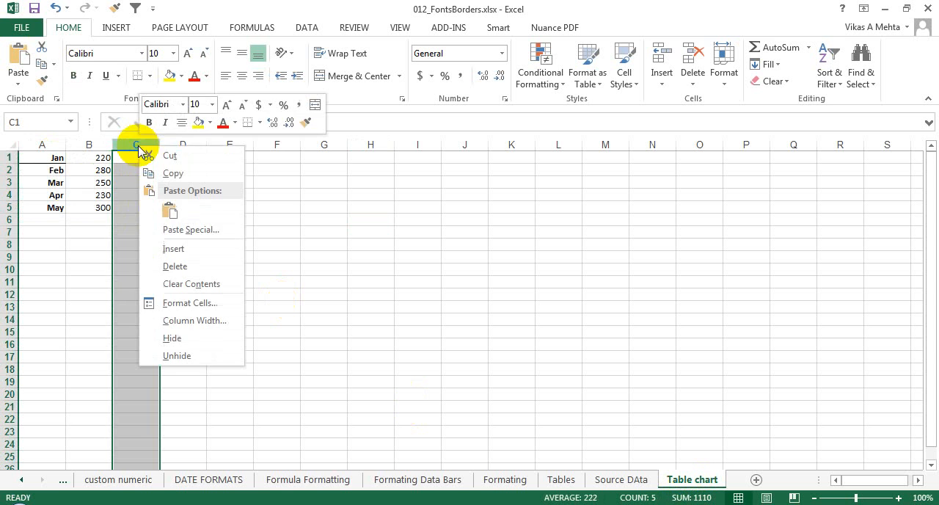
pyautogui.click(168, 264)
# - Insert a 2-D clustered column chart from the January to May data in A1:B5
pyautogui.moveTo(42, 157); pyautogui.dragTo(94, 210)
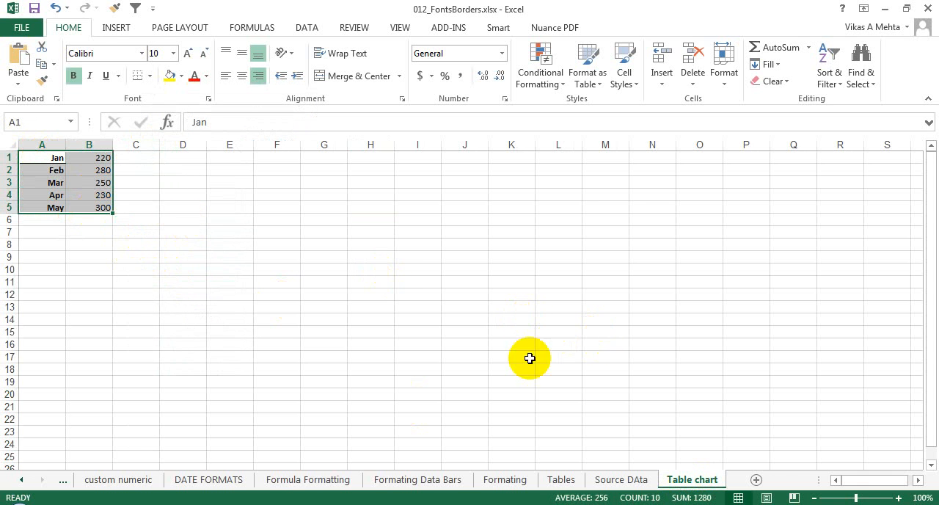
pyautogui.click(896, 498)
pyautogui.click(896, 498)
pyautogui.click(897, 498)
pyautogui.click(896, 498)
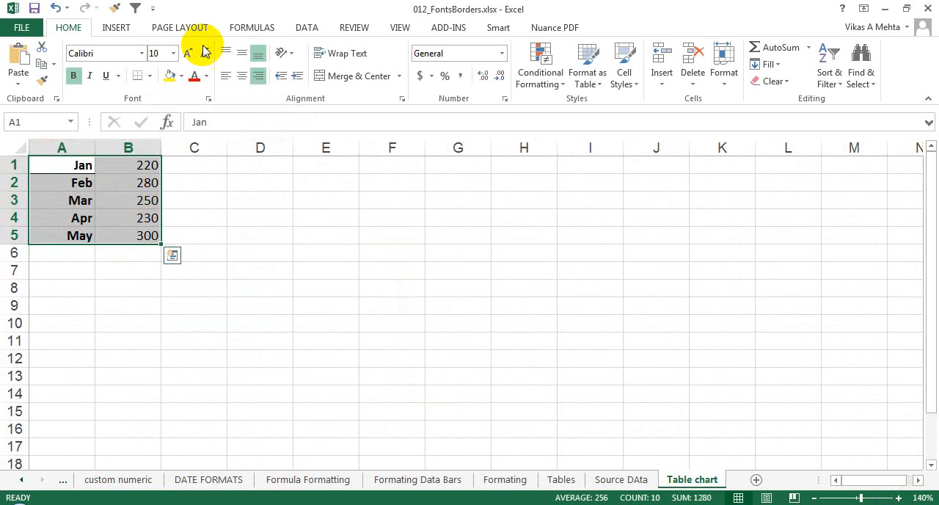
pyautogui.click(119, 31)
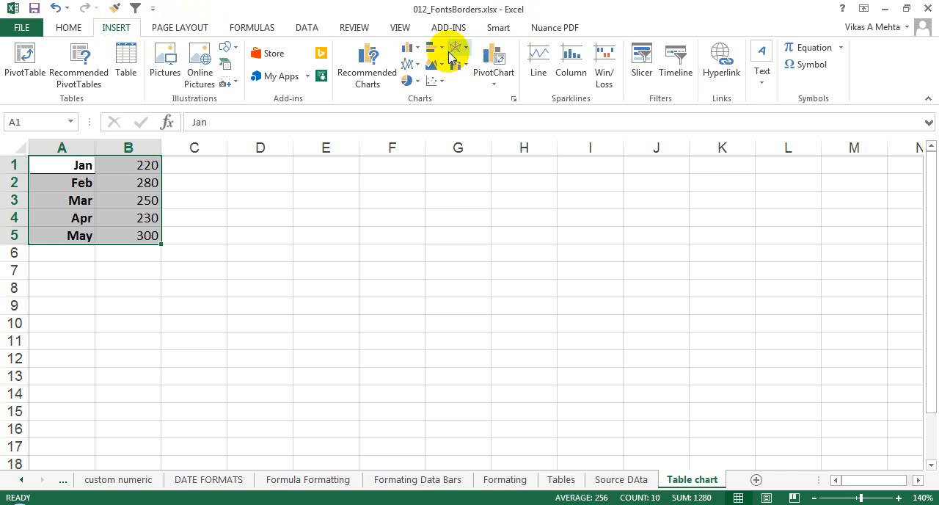
pyautogui.click(411, 50)
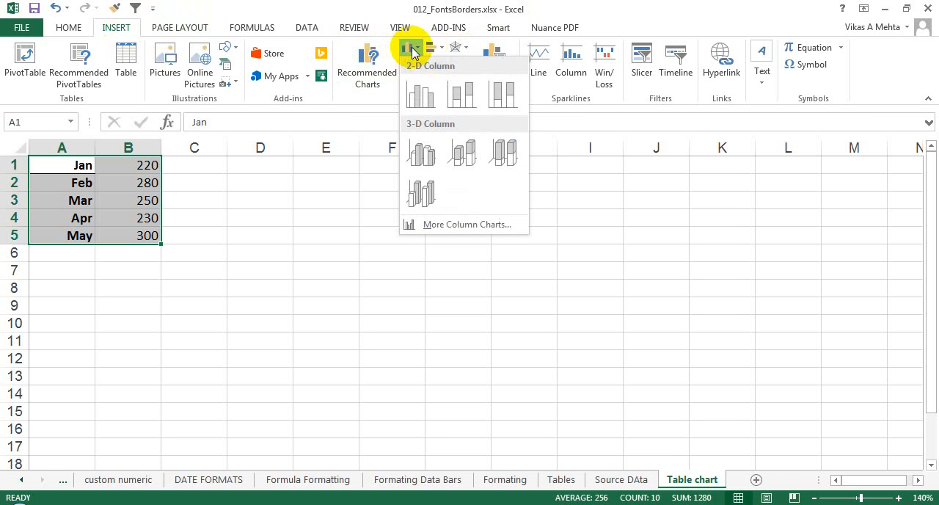
pyautogui.click(420, 103)
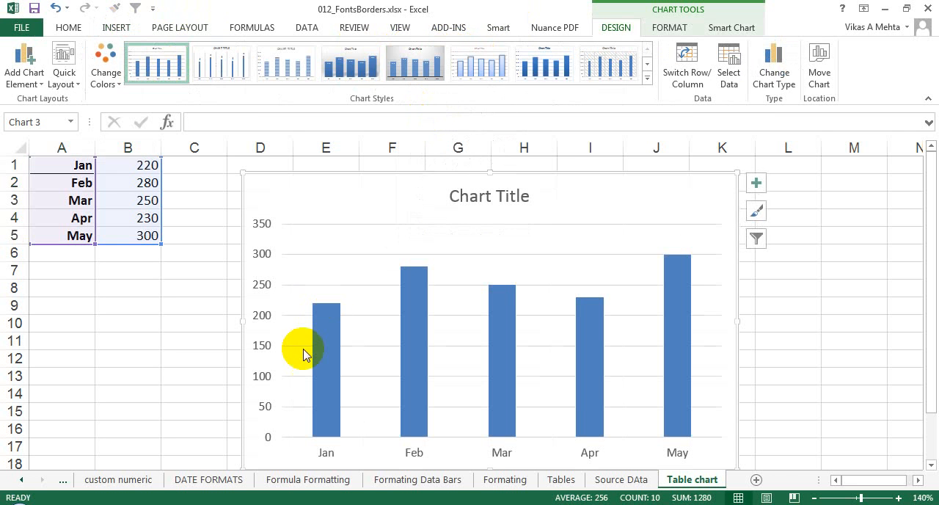
# - Extend the month labels from May in A5 to June in A6 with AutoFill
pyautogui.click(110, 234)
pyautogui.click(91, 236)
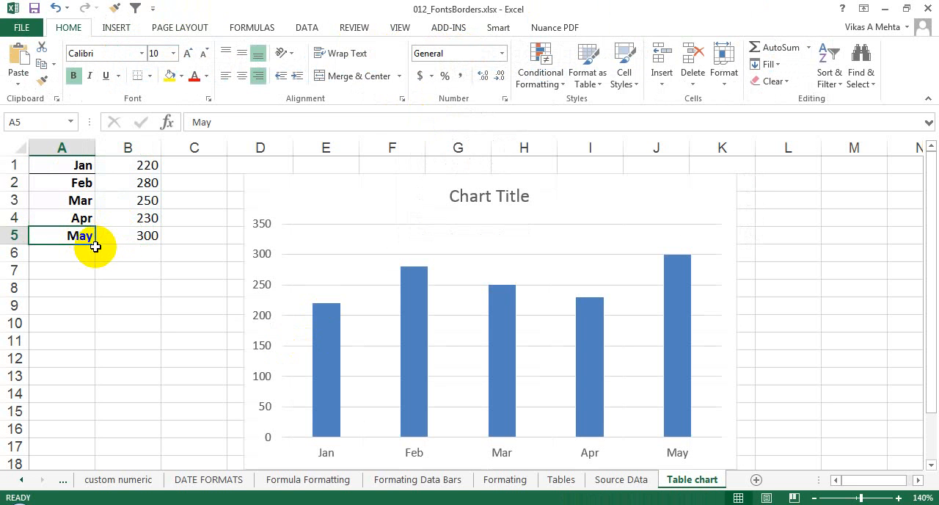
pyautogui.moveTo(95, 246); pyautogui.dragTo(94, 260)
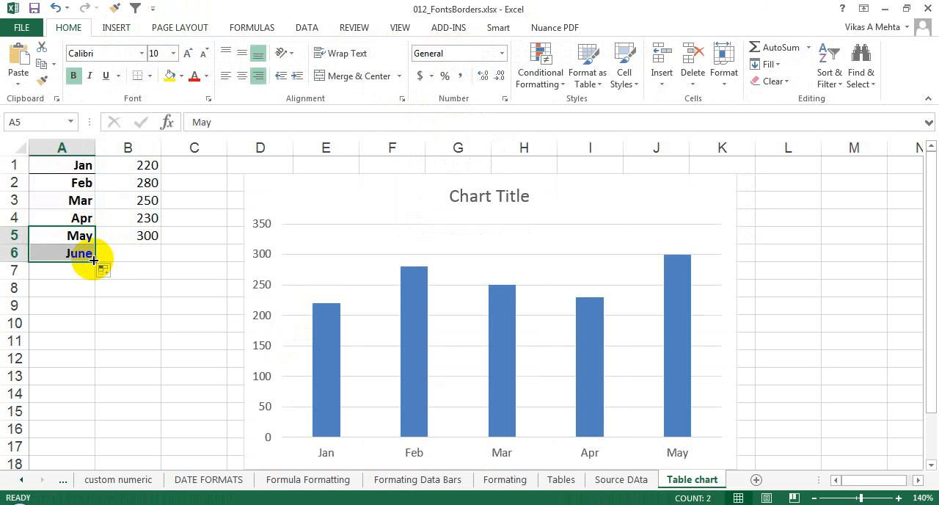
# - Enter 500 as the June value in B6 and extend the chart's source range to include row 6
pyautogui.click(133, 256)
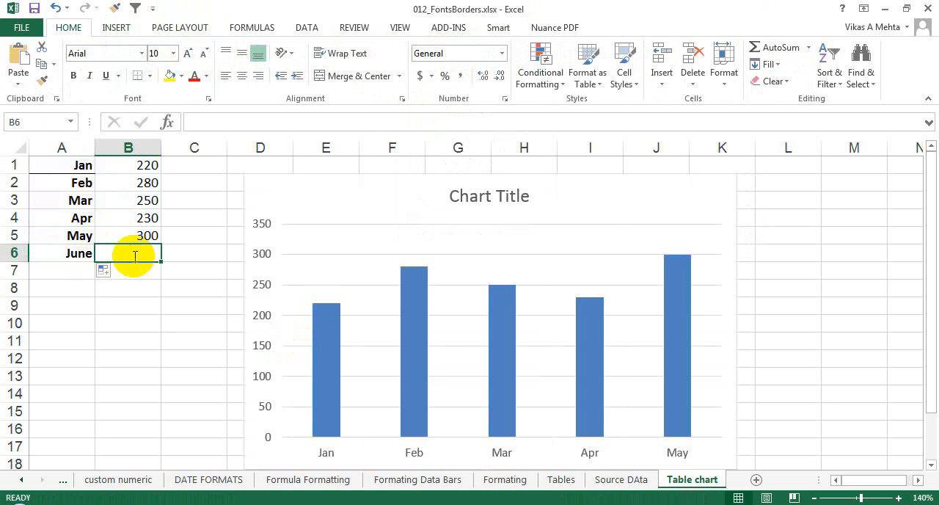
pyautogui.write('500')
pyautogui.press('Return')
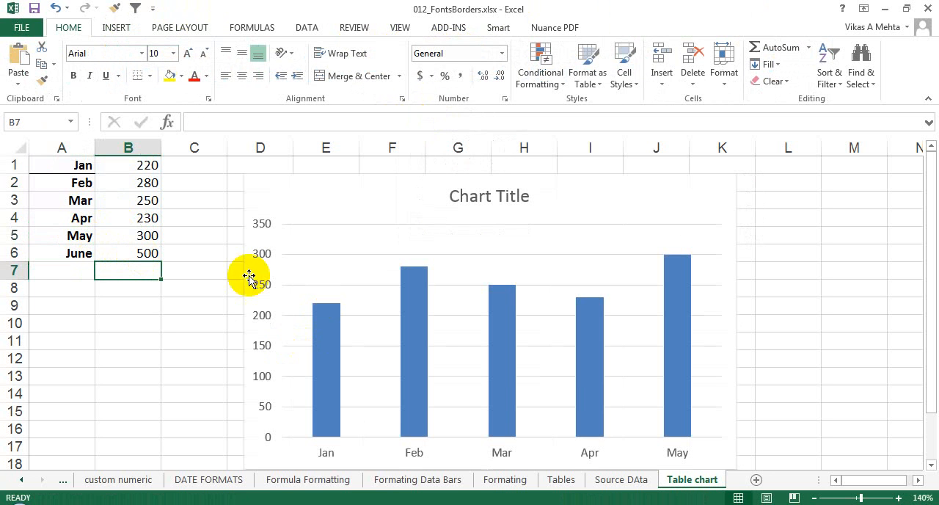
pyautogui.click(548, 352)
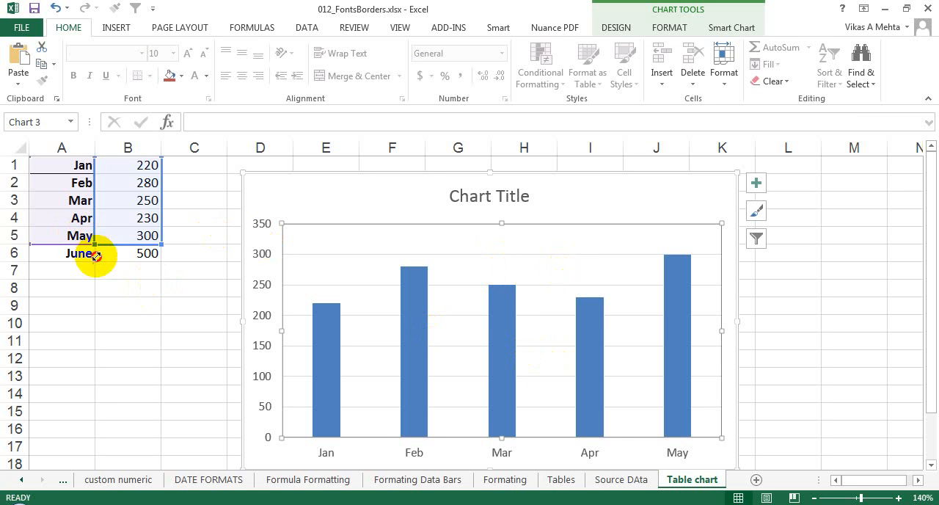
pyautogui.moveTo(95, 255); pyautogui.dragTo(95, 253)
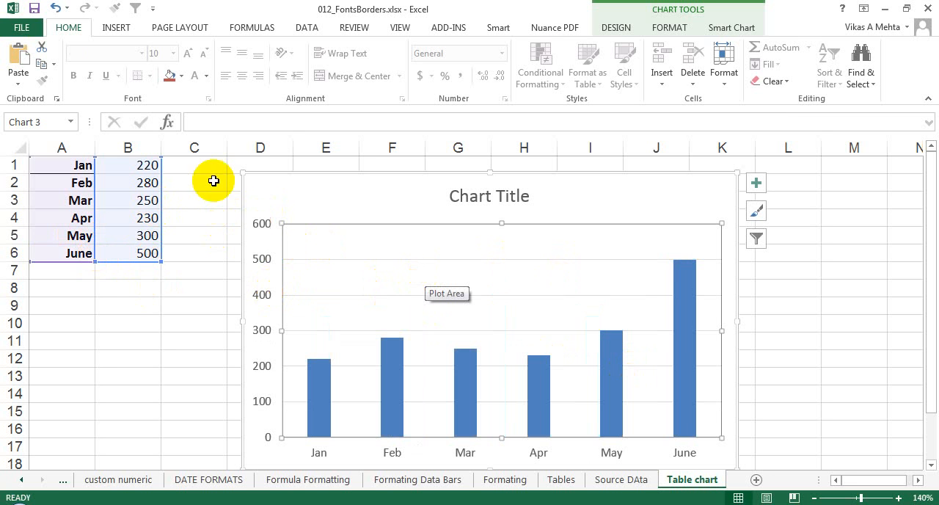
# - Format the range A1:B6 as a table in a light blue banded style, using row 1 as headers
pyautogui.click(126, 168)
pyautogui.moveTo(78, 168); pyautogui.dragTo(130, 254)
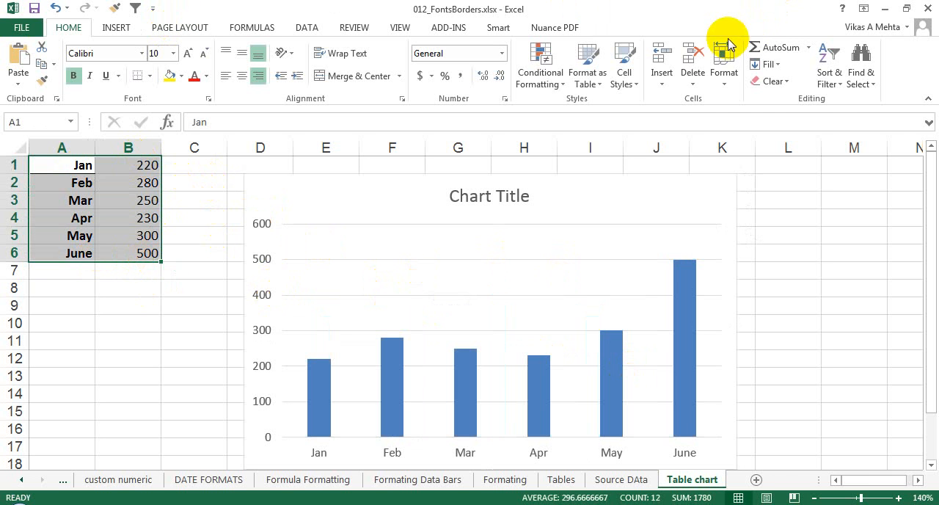
pyautogui.click(723, 73)
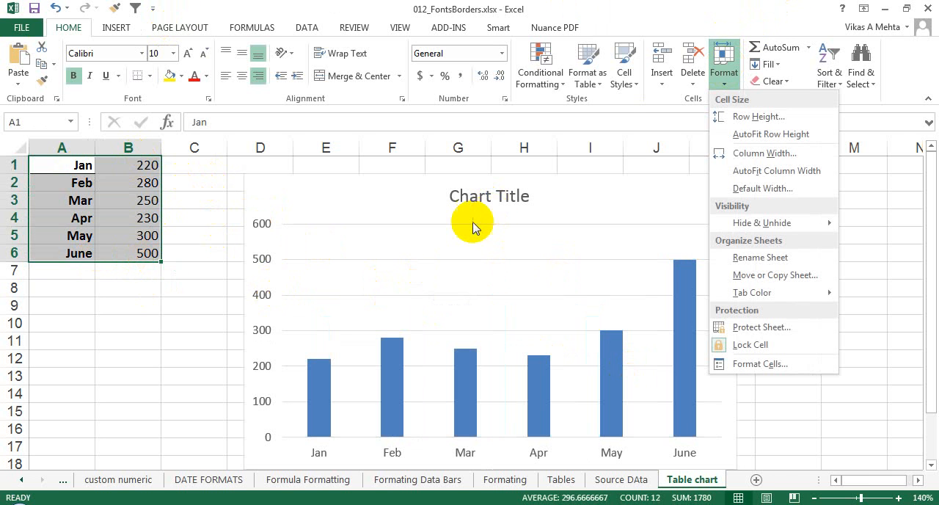
pyautogui.click(588, 73)
pyautogui.click(663, 194)
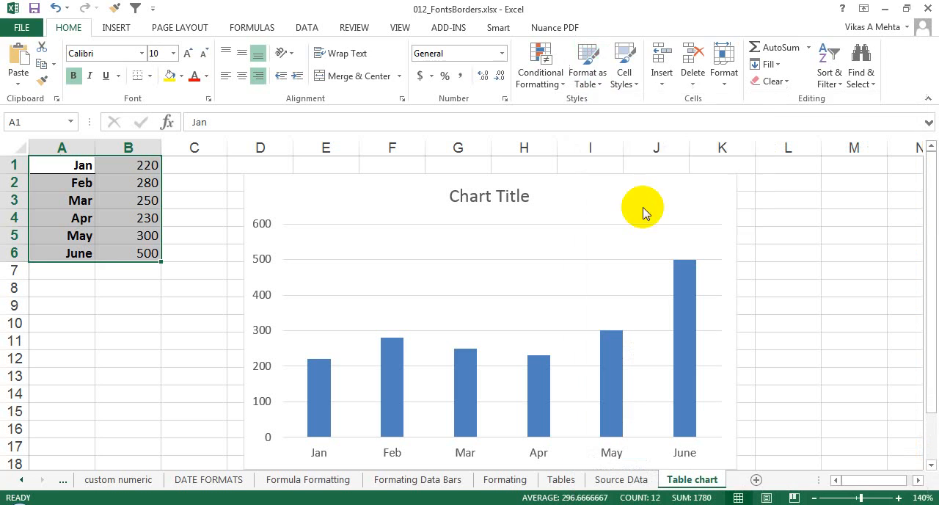
pyautogui.click(676, 203)
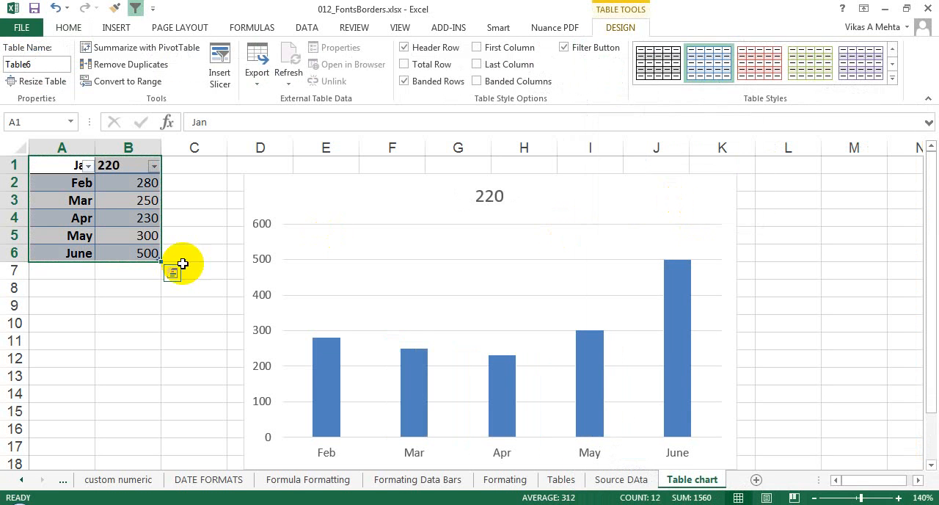
# - Extend the table's month labels to July in A7 with AutoFill and enter 900 in B7
pyautogui.click(85, 258)
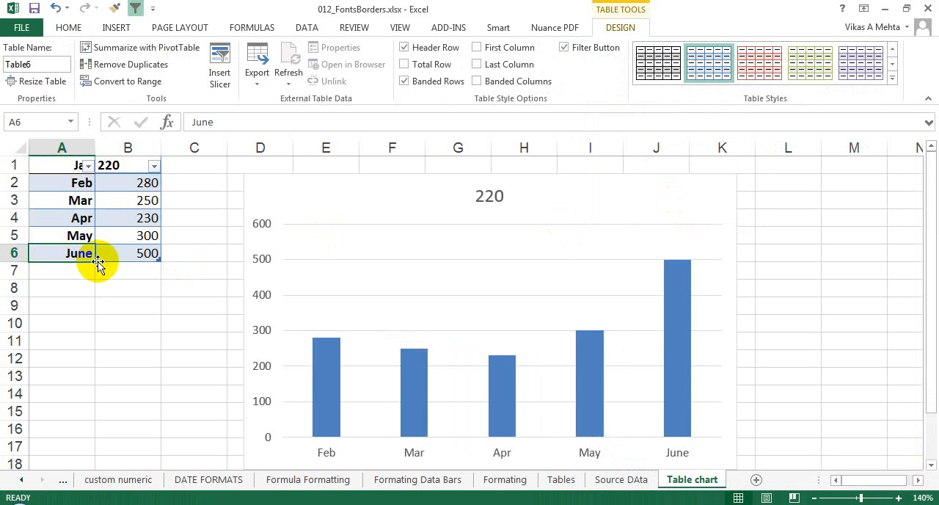
pyautogui.moveTo(94, 261); pyautogui.dragTo(94, 273)
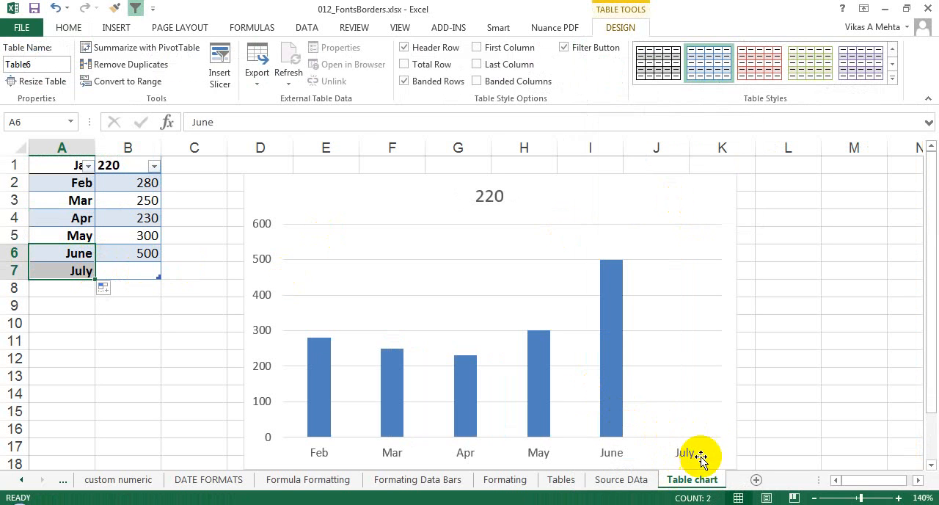
pyautogui.click(129, 269)
pyautogui.write('900')
pyautogui.press('Return')
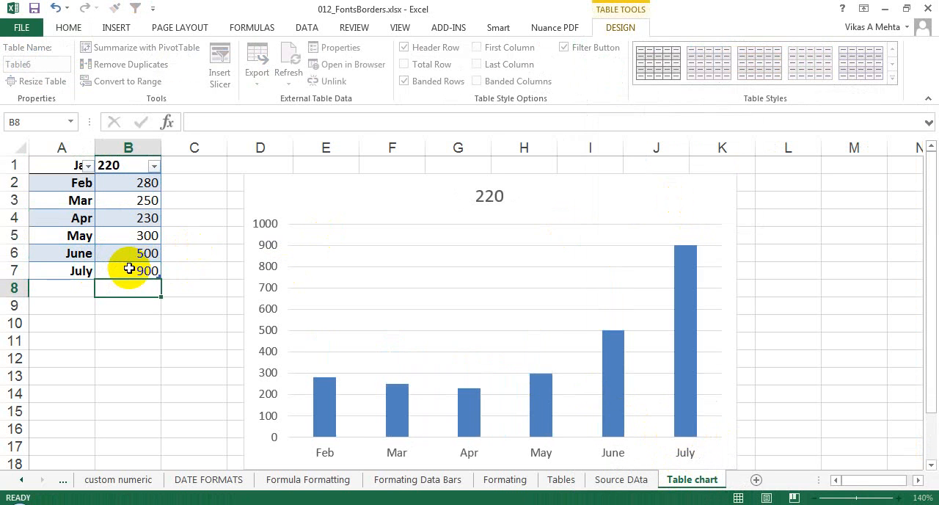
pyautogui.click(126, 268)
pyautogui.doubleClick(126, 268)
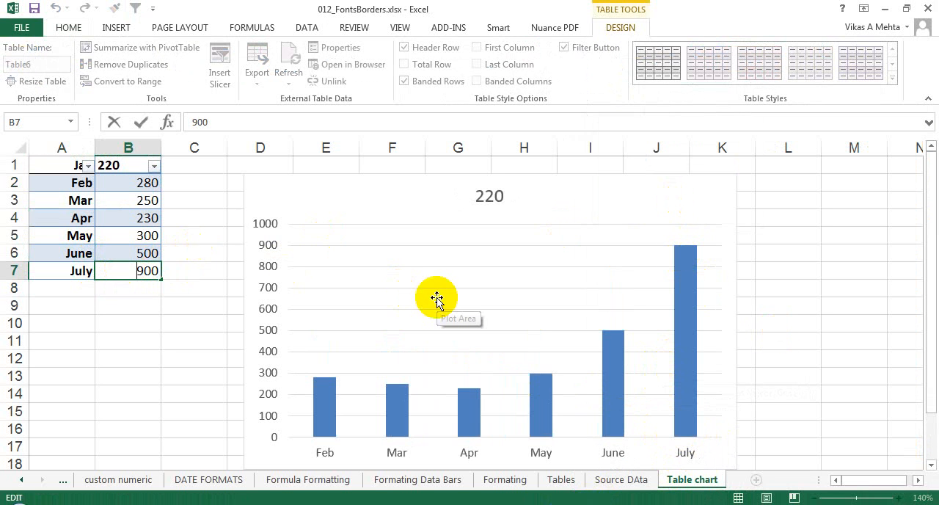
# - Add a new column to the monthly table by entering the header MY in C1
pyautogui.click(186, 168)
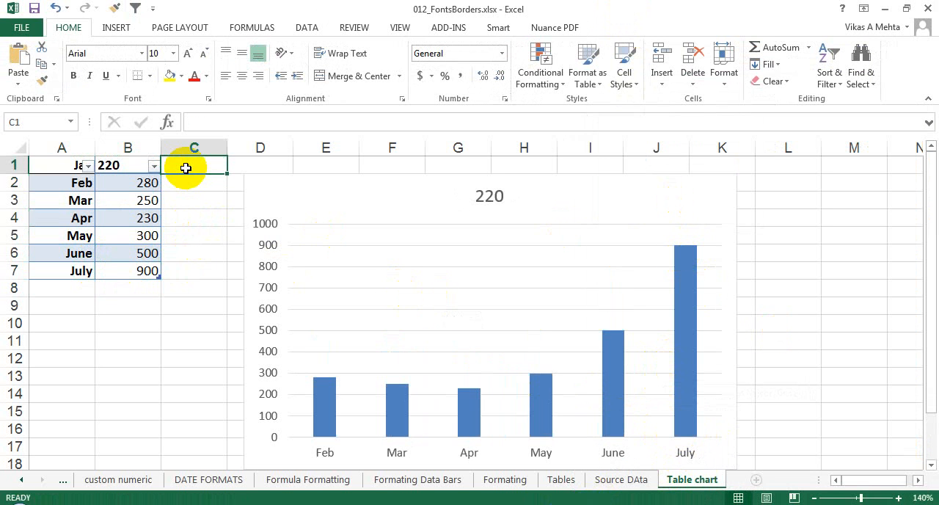
pyautogui.write('MY')
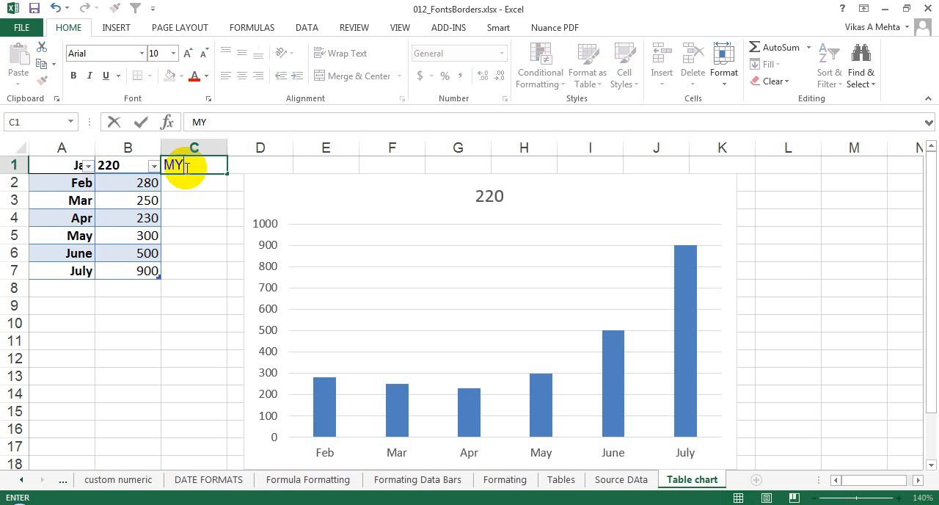
pyautogui.press('Return')
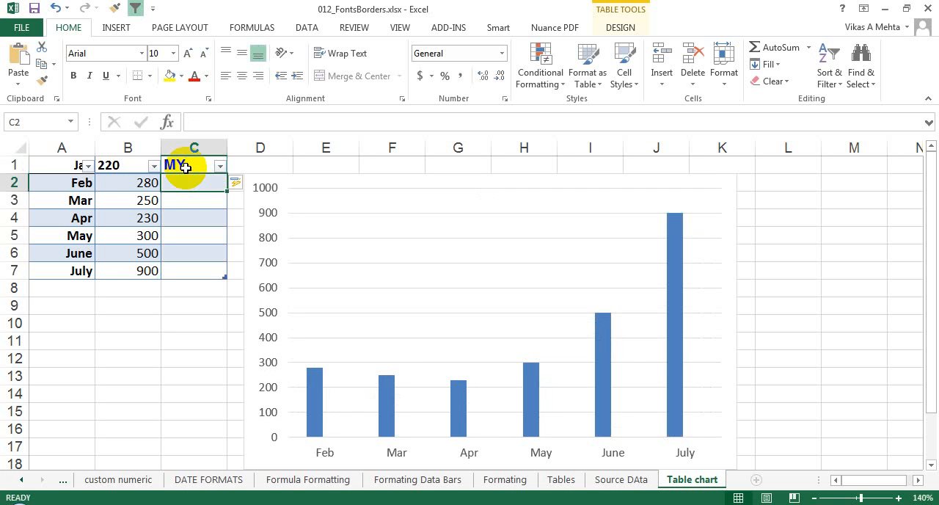
# - Fill the MY column for Feb to July with 23, 454, 57, 78, 89 and 4 in C2:C7
pyautogui.write('23')
pyautogui.press('Return')
pyautogui.write('454')
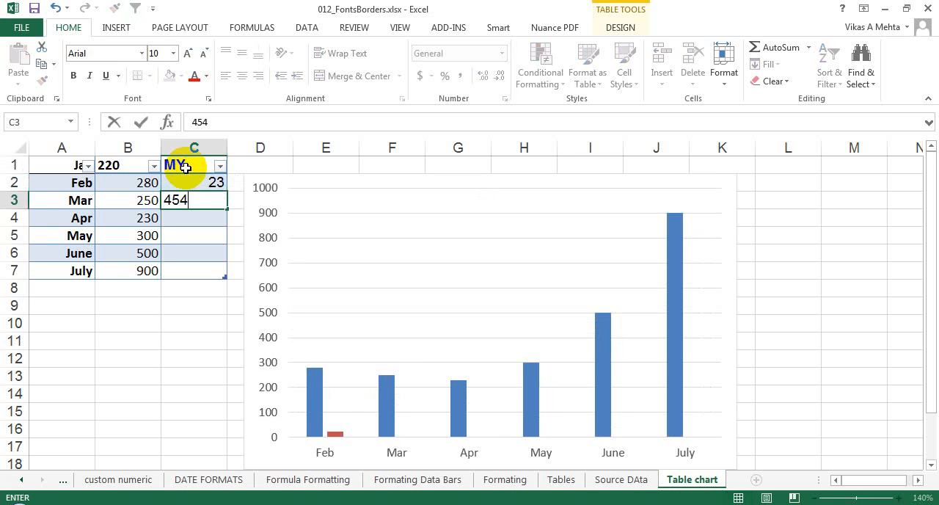
pyautogui.press('Return')
pyautogui.write('57')
pyautogui.press('Return')
pyautogui.write('78')
pyautogui.press('Return')
pyautogui.write('89')
pyautogui.press('Return')
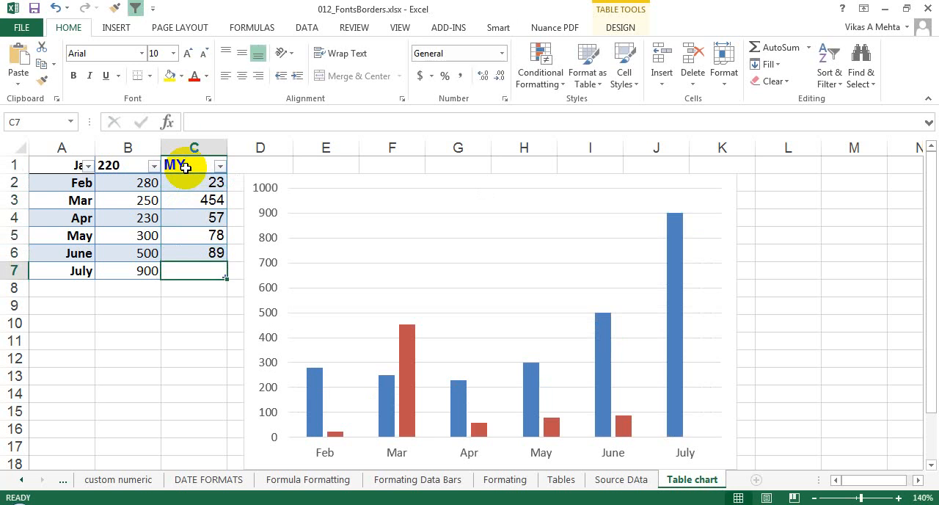
pyautogui.write('4')
pyautogui.press('Return')
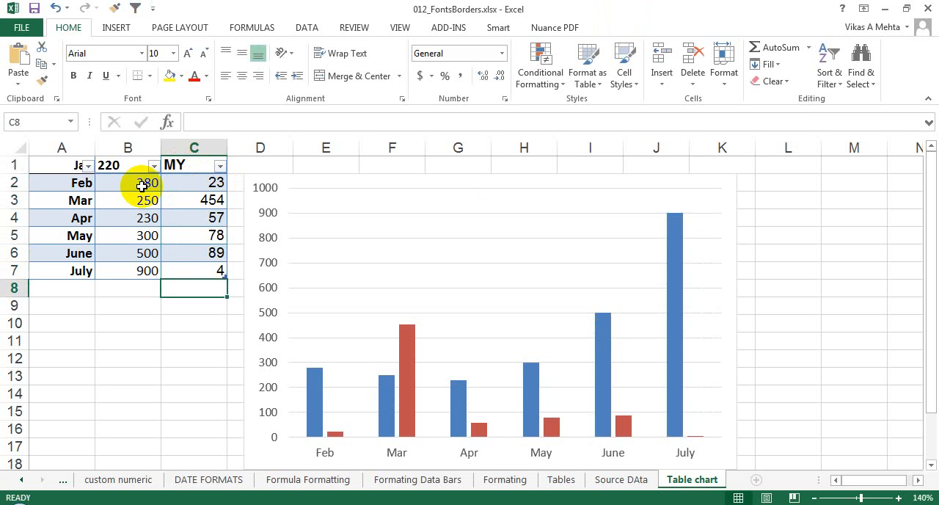
# - Return to the Tables sheet, clear the table selection and go to cell A1
pyautogui.click(560, 479)
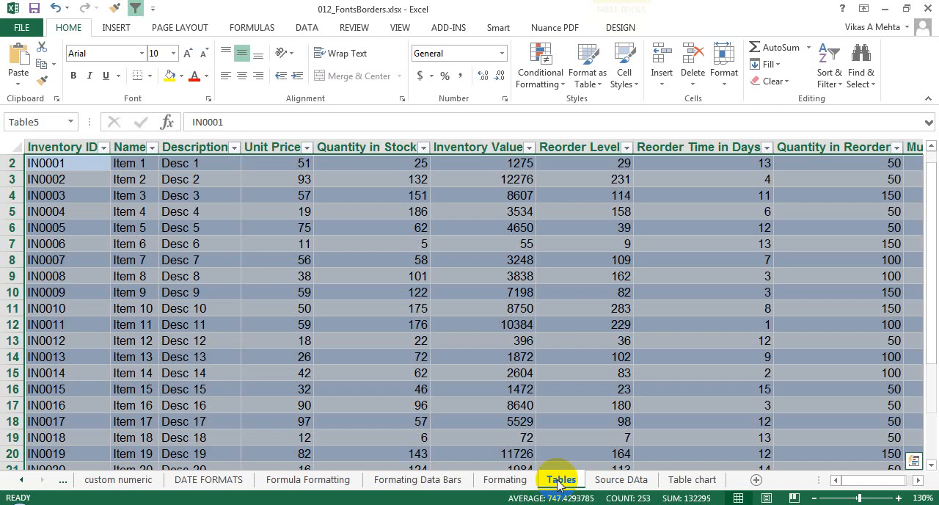
pyautogui.click(444, 265)
pyautogui.hotkey('ctrl', 'Home')
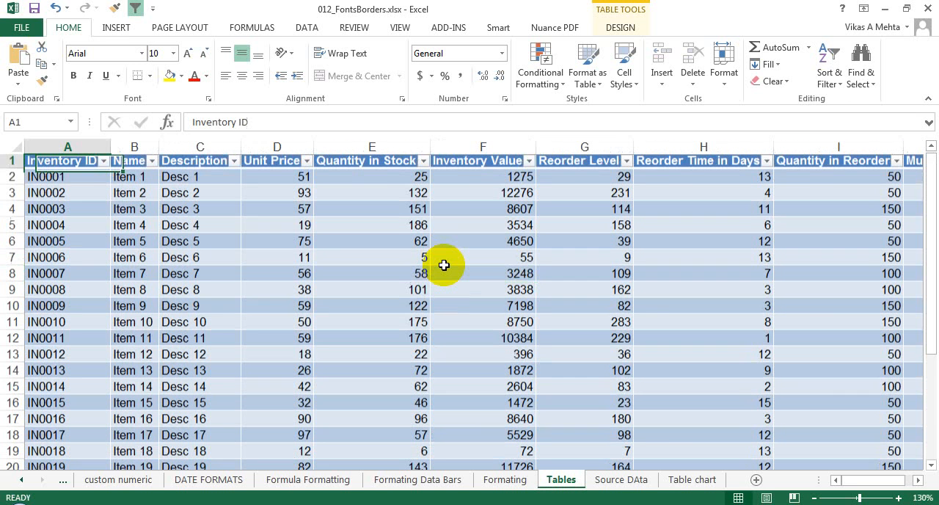